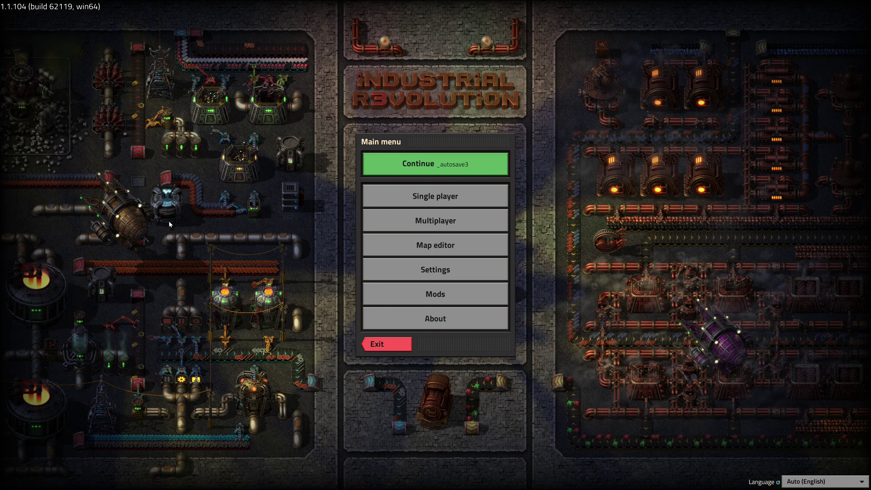
Open the mod manager and show the details of the Industrial Revolution 3 mod
{"action": "left_click_drag", "start_coordinate": [455, 144], "coordinate": [651, 130]}
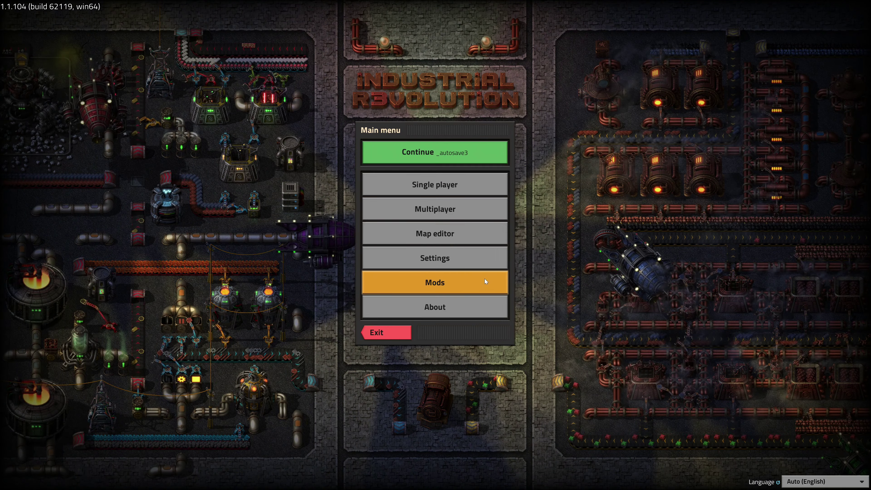
{"action": "left_click", "coordinate": [480, 279]}
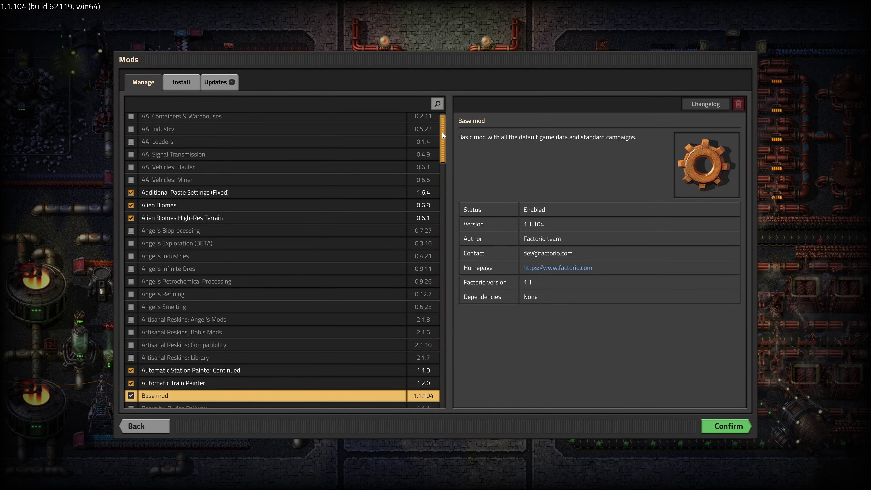
{"action": "left_click_drag", "start_coordinate": [442, 132], "coordinate": [452, 305]}
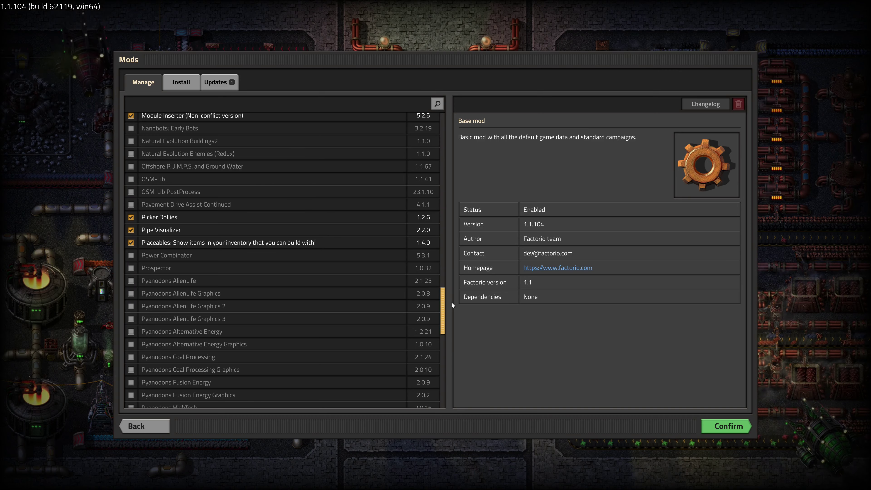
{"action": "left_click_drag", "start_coordinate": [452, 302], "coordinate": [313, 227]}
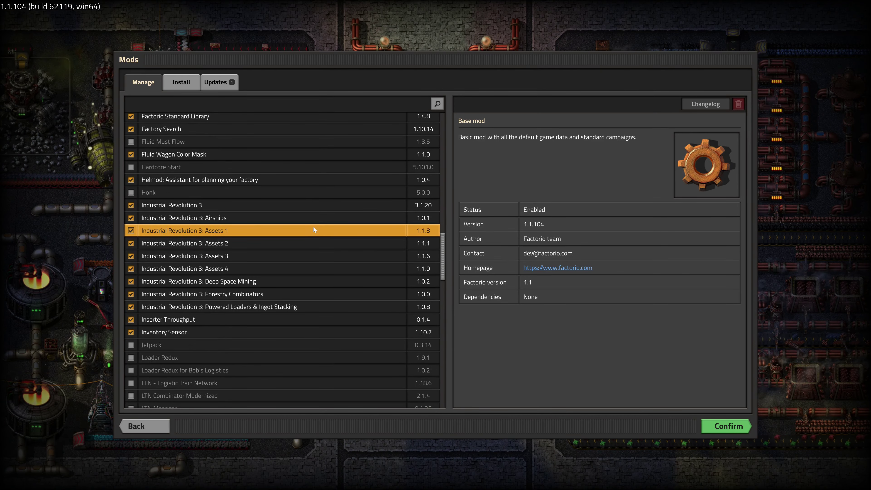
{"action": "left_click", "coordinate": [265, 207]}
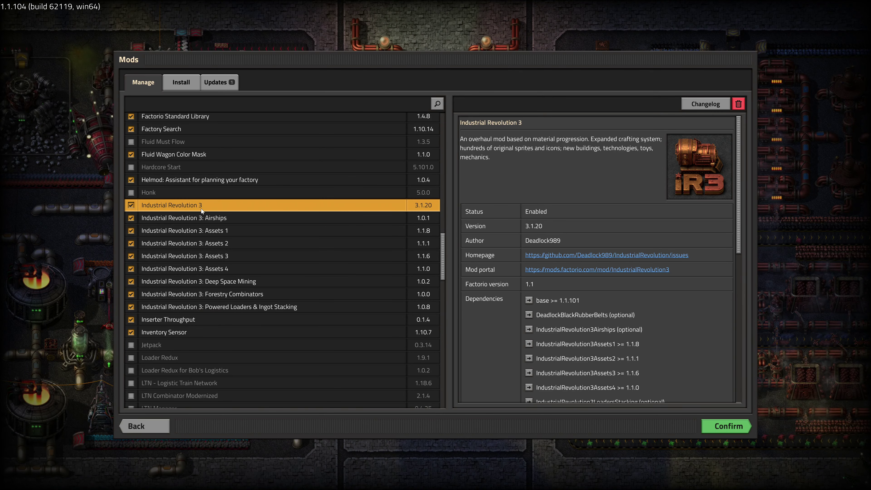
Review the Industrial Revolution 3 add-ons: Airships, Deep Space Mining, Forestry Combinators, and Powered Loaders & Ingot Stacking
{"action": "left_click", "coordinate": [224, 218]}
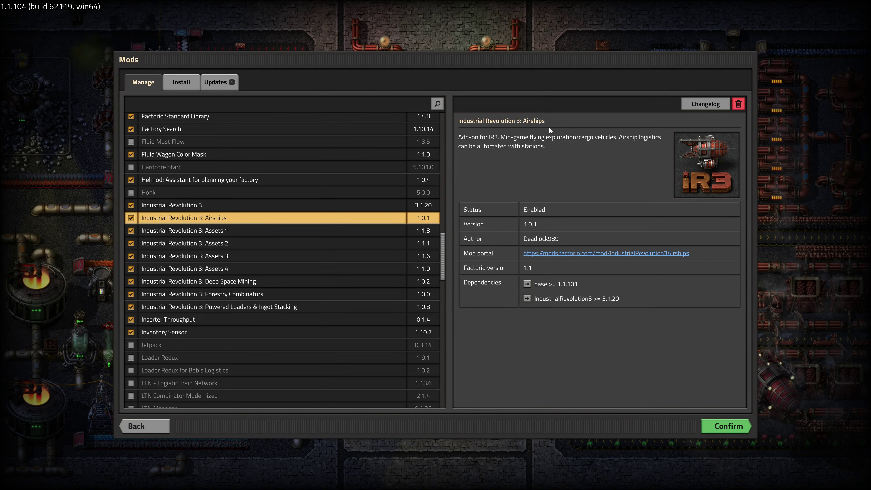
{"action": "key", "text": "Down"}
{"action": "key", "text": "Down"}
{"action": "key", "text": "Down"}
{"action": "key", "text": "Down"}
{"action": "key", "text": "Down"}
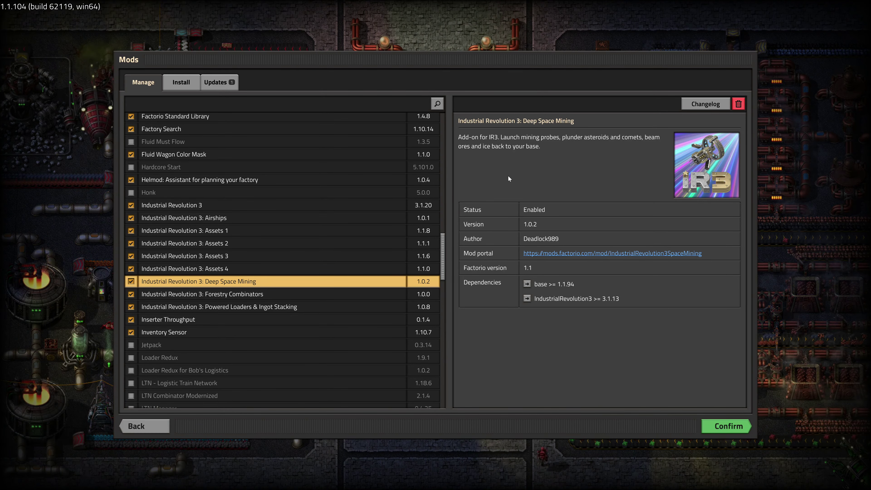
{"action": "key", "text": "Down"}
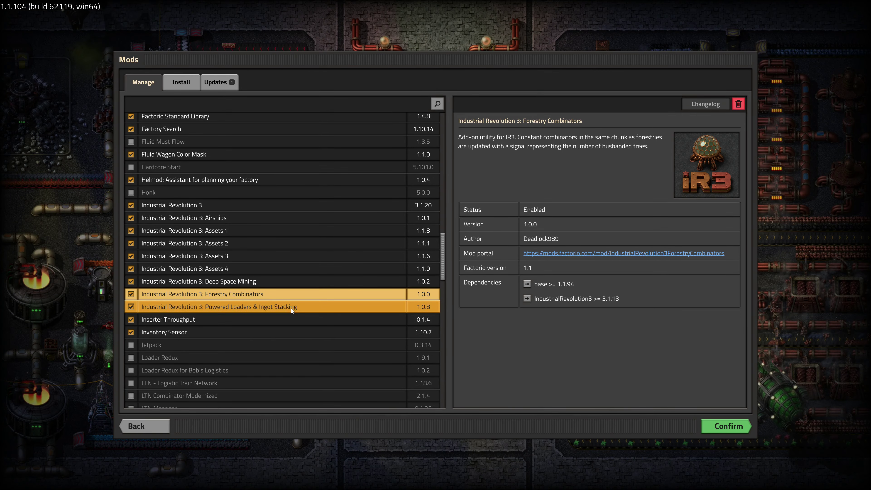
{"action": "left_click", "coordinate": [281, 306]}
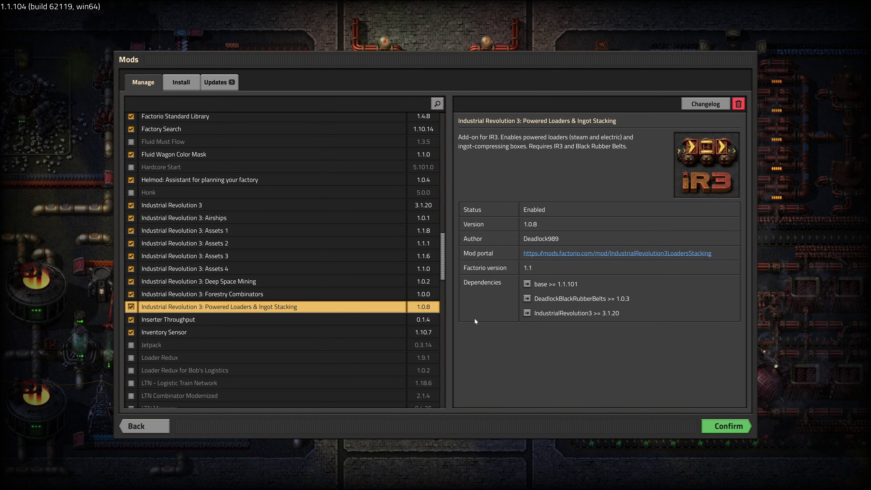
Check the available mod updates, then return to the list of installed mods
{"action": "left_click", "coordinate": [215, 82]}
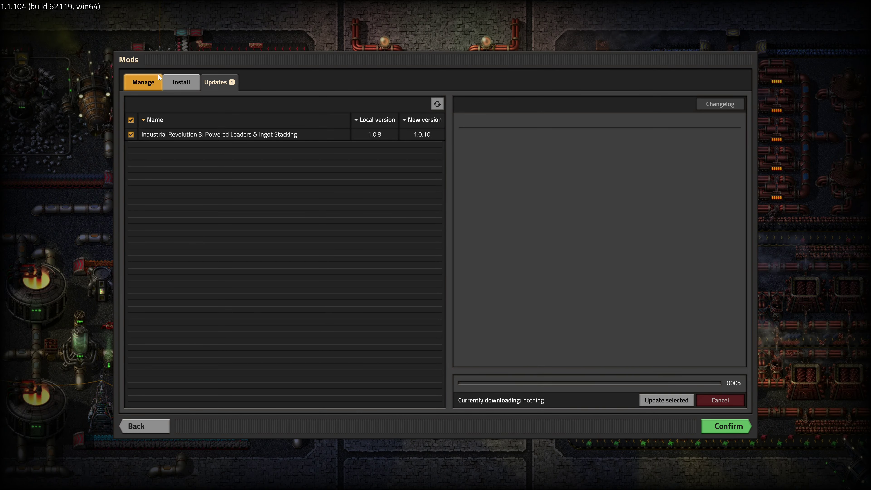
{"action": "left_click", "coordinate": [197, 134]}
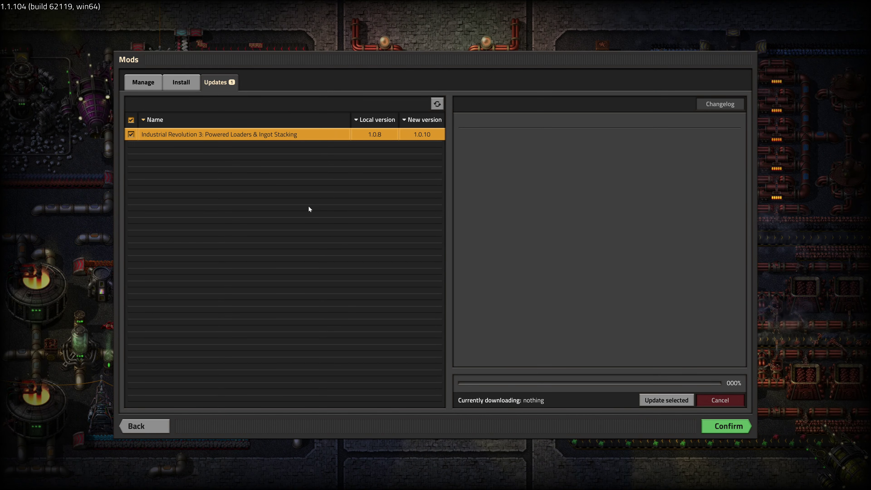
{"action": "left_click", "coordinate": [146, 84]}
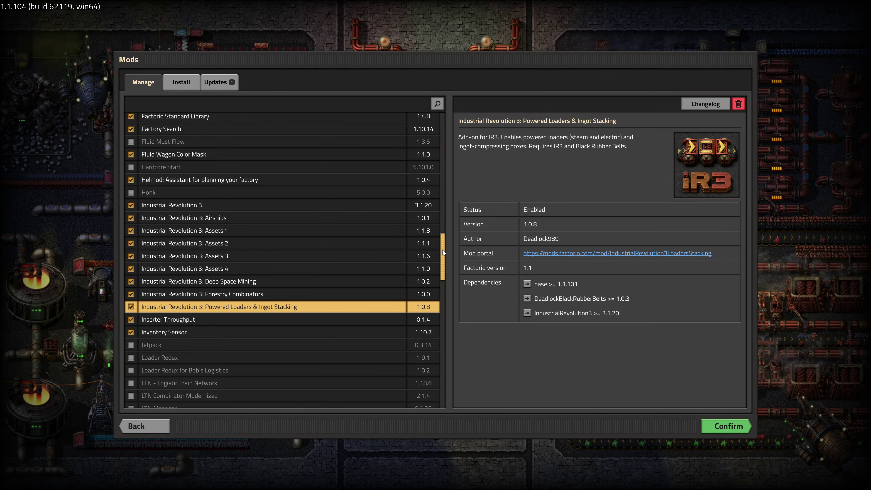
Show the descriptions of Alien Biomes and Alien Biomes High-Res Terrain
{"action": "scroll", "coordinate": [442, 253], "scroll_direction": "up", "scroll_amount": 4}
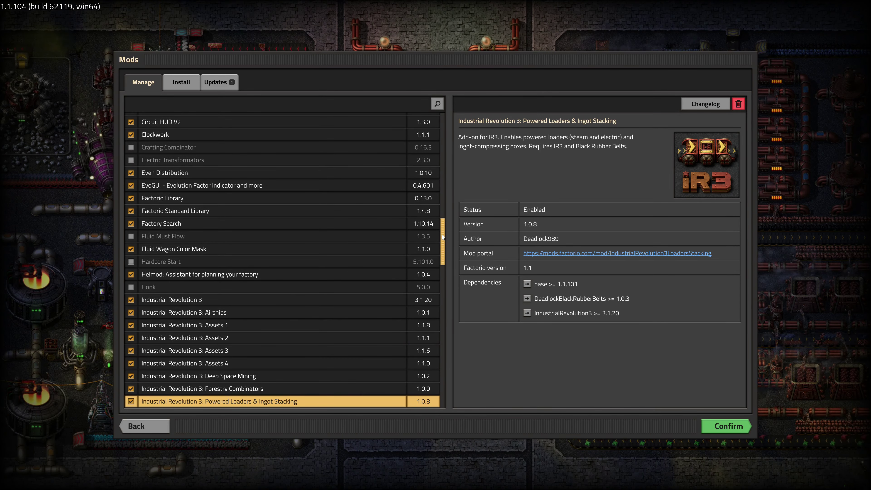
{"action": "scroll", "coordinate": [442, 235], "scroll_direction": "up", "scroll_amount": 10}
{"action": "left_click", "coordinate": [269, 225]}
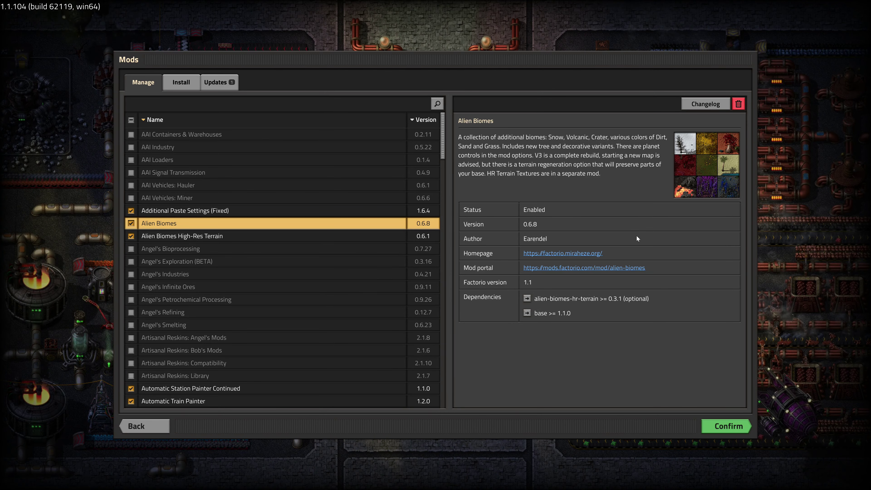
{"action": "left_click", "coordinate": [276, 239]}
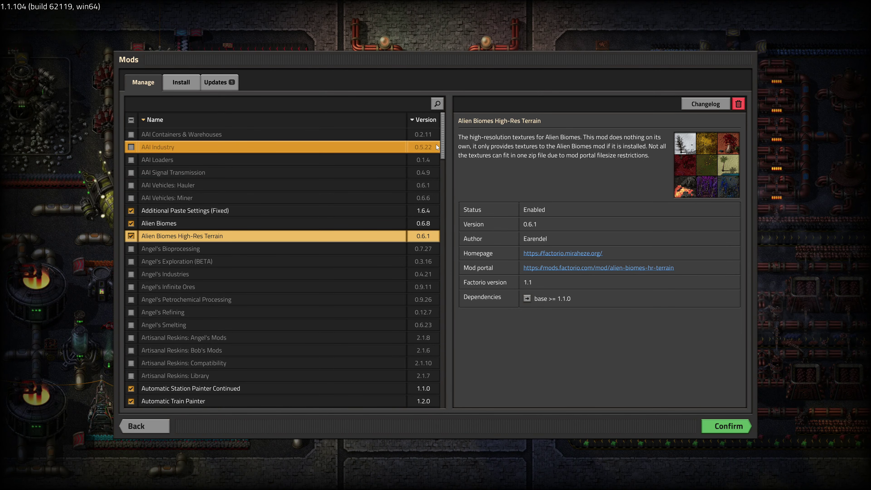
Review the details of Belt Visualizer, Better Victory Screen and Black Rubber Belts in turn
{"action": "scroll", "coordinate": [443, 137], "scroll_direction": "down", "scroll_amount": 1}
{"action": "scroll", "coordinate": [445, 147], "scroll_direction": "down", "scroll_amount": 5}
{"action": "left_click", "coordinate": [223, 186]}
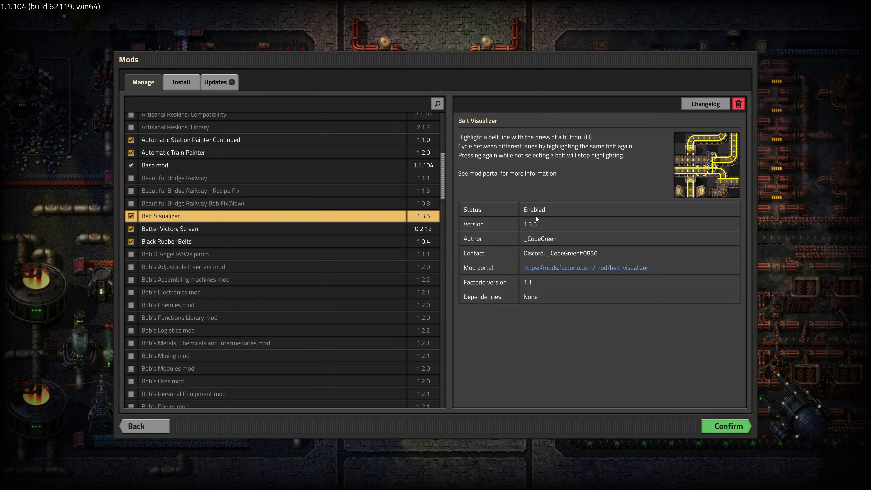
{"action": "left_click", "coordinate": [227, 230]}
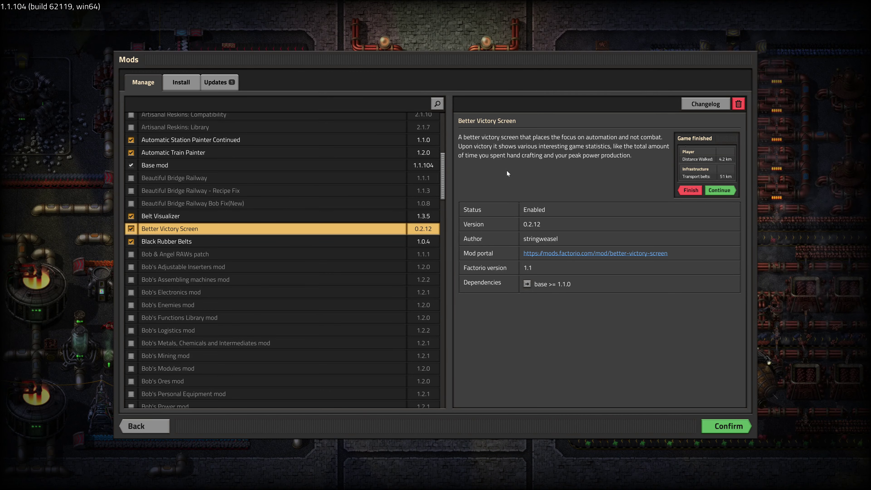
{"action": "left_click", "coordinate": [288, 245]}
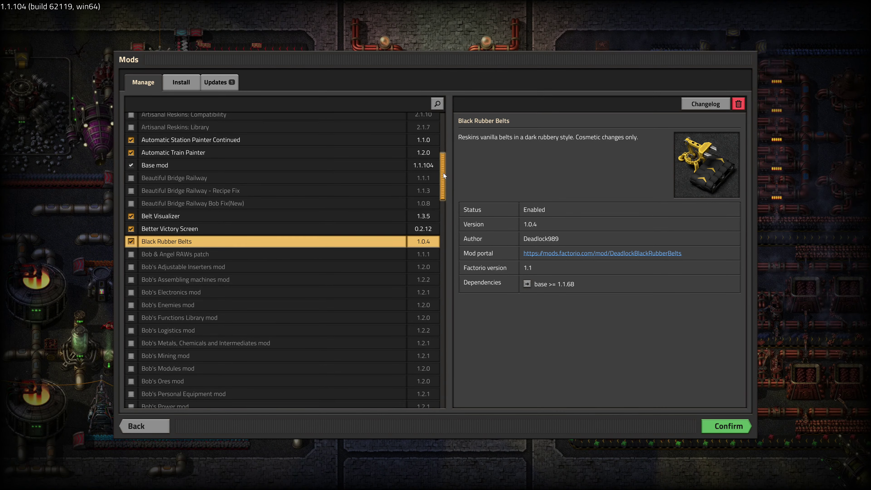
Examine the dependencies of Industrial Revolution 3, including the optional DeadlockLargerLamp entry
{"action": "left_click_drag", "start_coordinate": [443, 173], "coordinate": [449, 244]}
{"action": "left_click", "coordinate": [284, 268]}
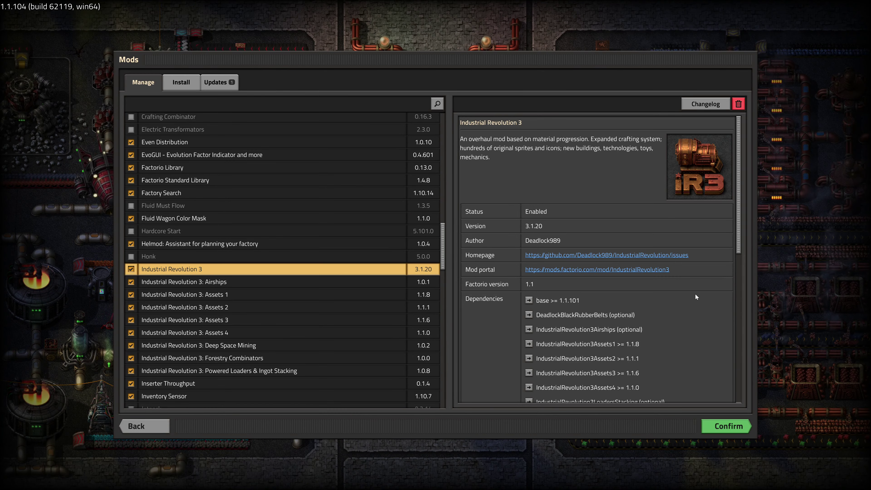
{"action": "left_click_drag", "start_coordinate": [738, 199], "coordinate": [733, 251]}
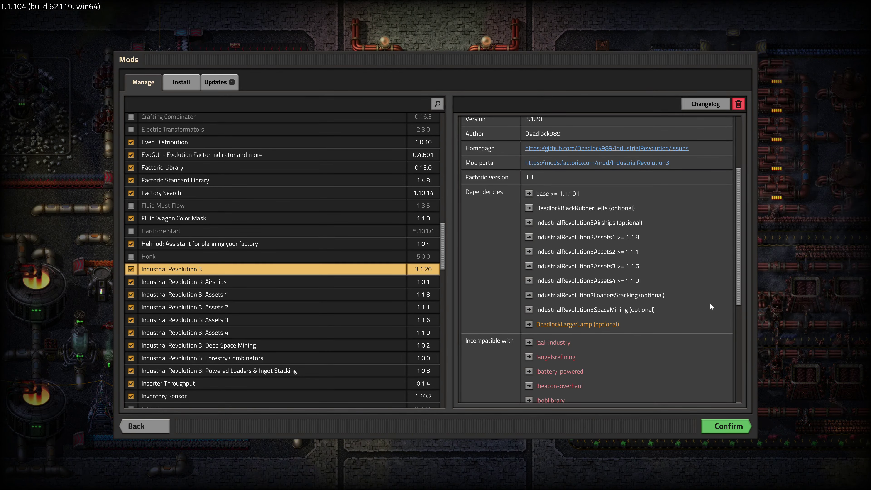
{"action": "mouse_move", "coordinate": [549, 327]}
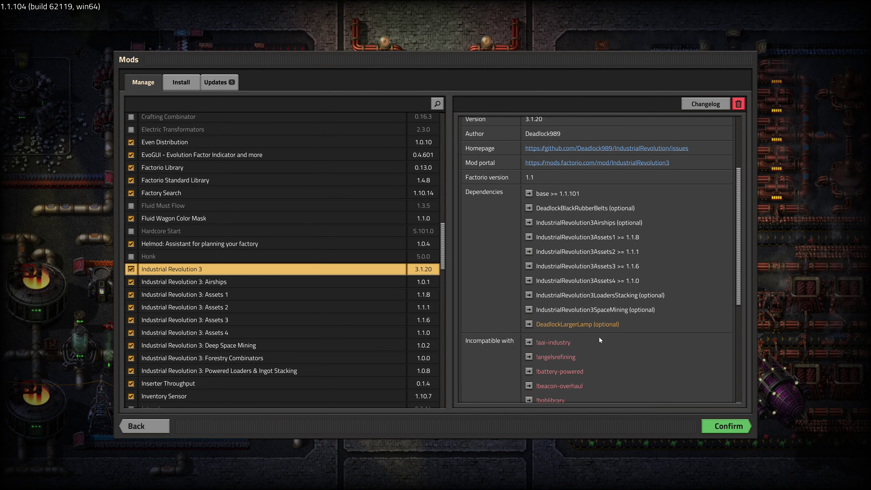
{"action": "mouse_move", "coordinate": [602, 326]}
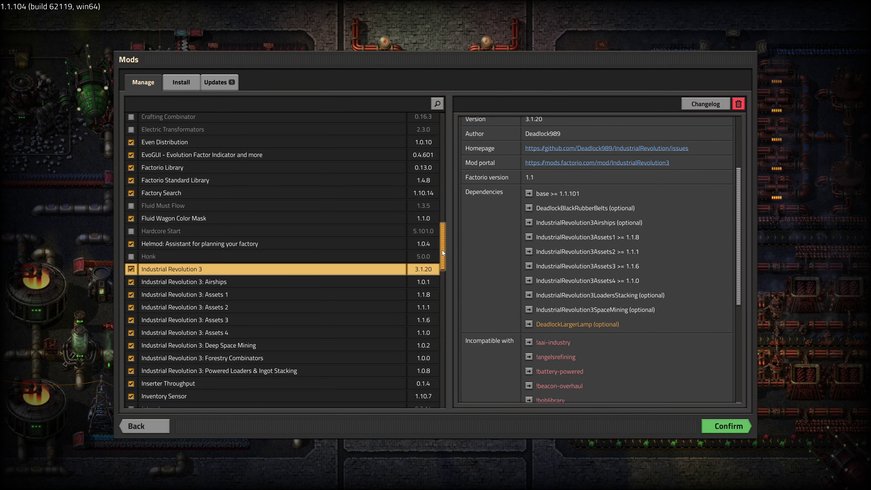
Return to the Black Rubber Belts details and move the Mods window around to reveal the background scene
{"action": "left_click_drag", "start_coordinate": [442, 252], "coordinate": [442, 180]}
{"action": "left_click", "coordinate": [276, 261]}
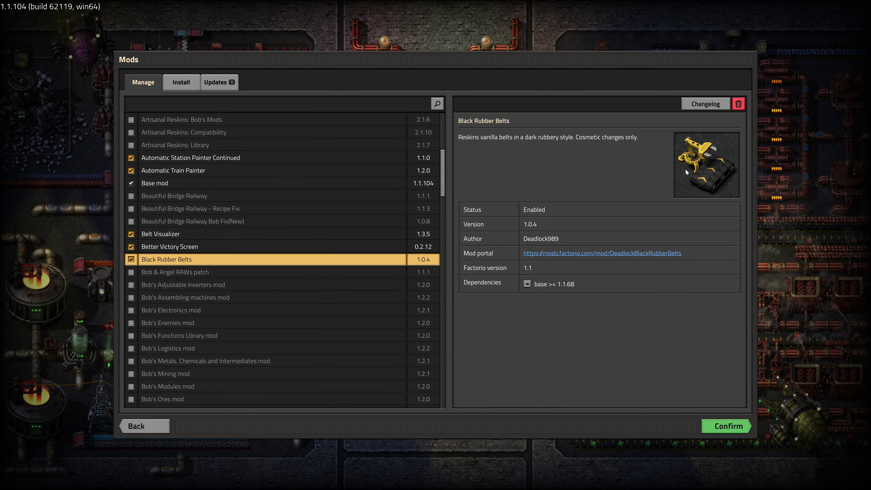
{"action": "left_click_drag", "start_coordinate": [556, 65], "coordinate": [564, 466]}
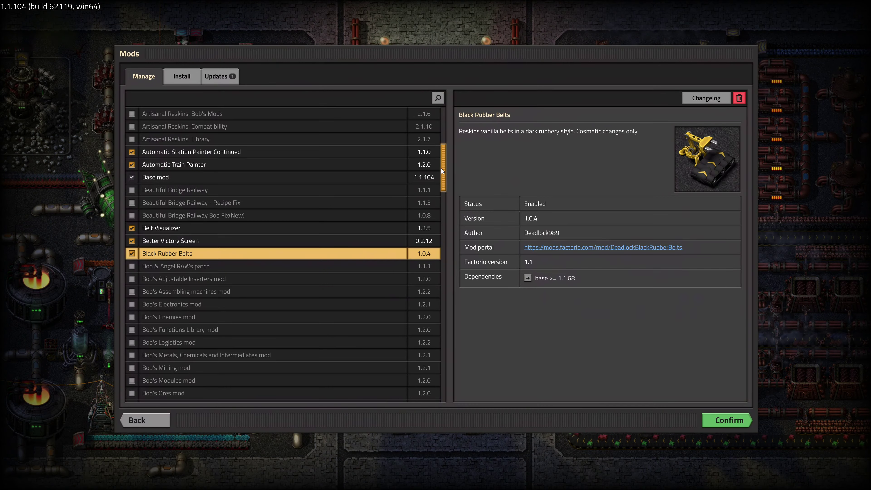
Show the details of the Bottleneck and Calculator UI mods, moving the Mods window to view the background
{"action": "left_click_drag", "start_coordinate": [442, 170], "coordinate": [236, 223]}
{"action": "left_click", "coordinate": [236, 222]}
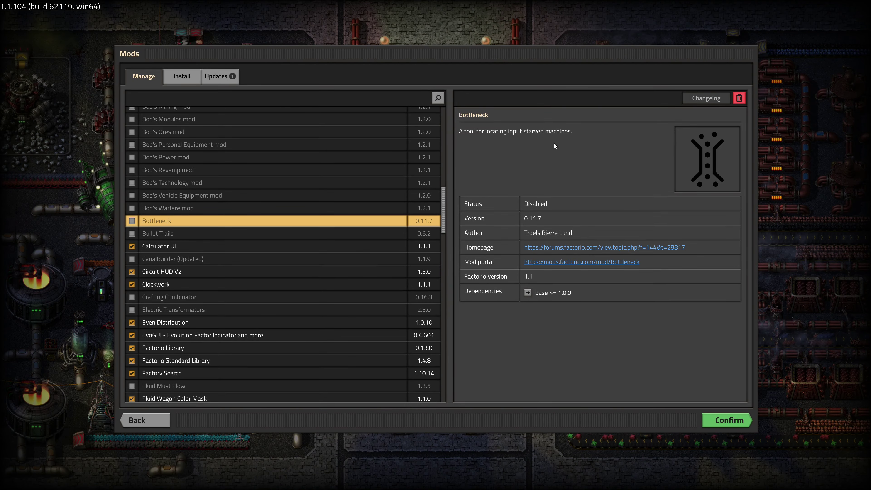
{"action": "left_click_drag", "start_coordinate": [419, 53], "coordinate": [446, 484]}
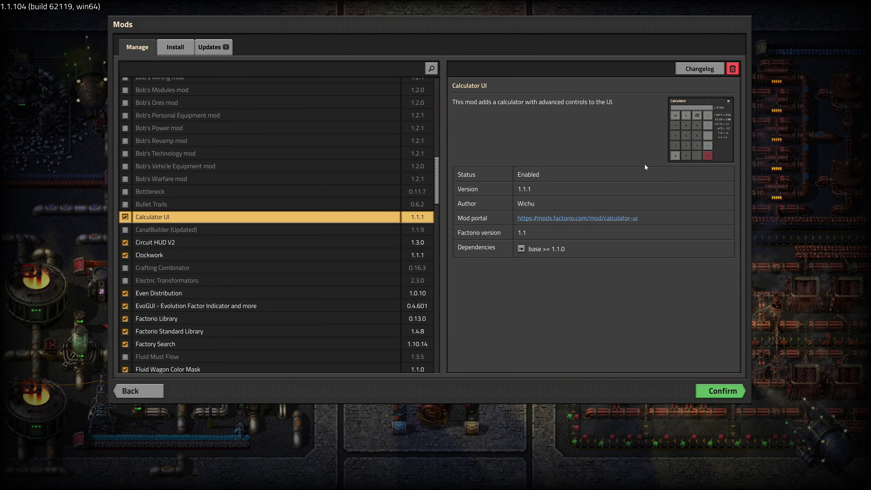
Review the details of CanalBuilder (Updated), Circuit HUD V2, Clockwork and Crafting Combinator in turn
{"action": "left_click", "coordinate": [273, 229]}
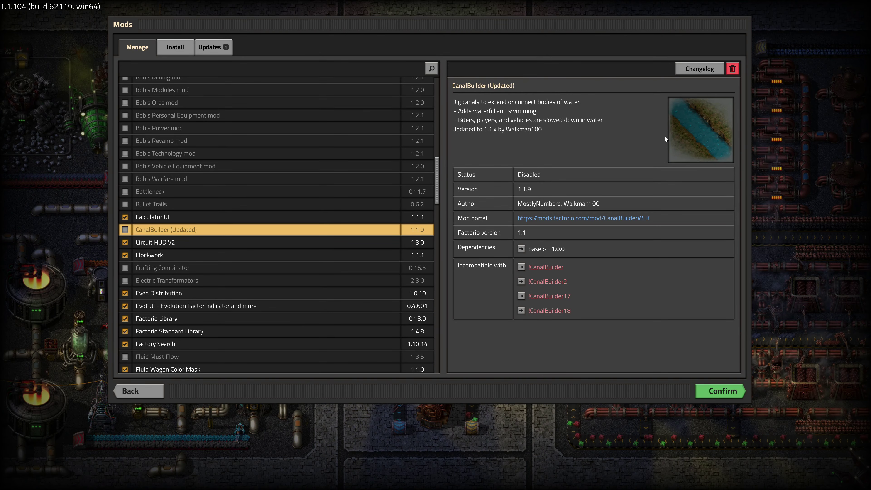
{"action": "key", "text": "Down"}
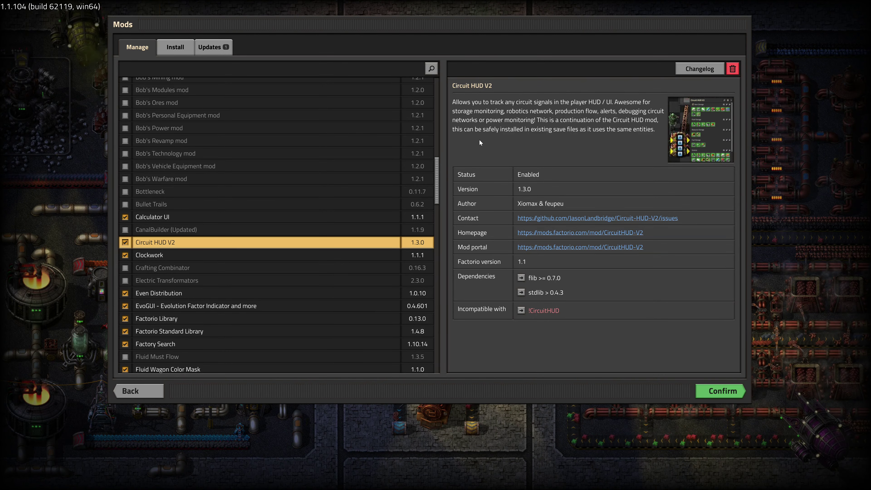
{"action": "left_click", "coordinate": [338, 253]}
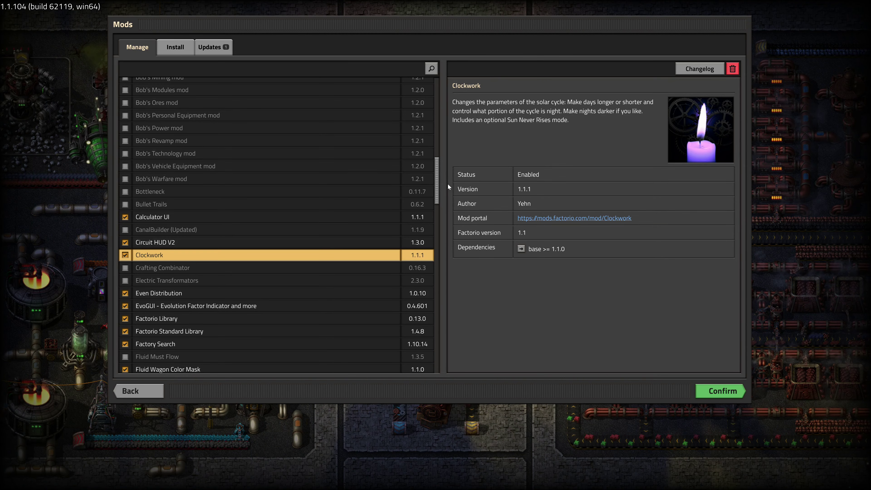
{"action": "left_click", "coordinate": [308, 270]}
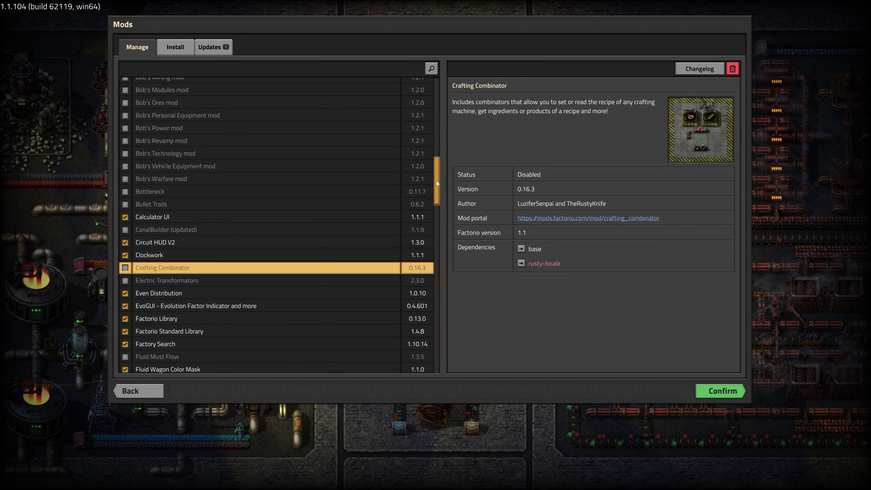
Briefly move the Mods window aside and back, and show the details of Even Distribution and EvoGUI
{"action": "scroll", "coordinate": [437, 182], "scroll_direction": "down", "scroll_amount": 3}
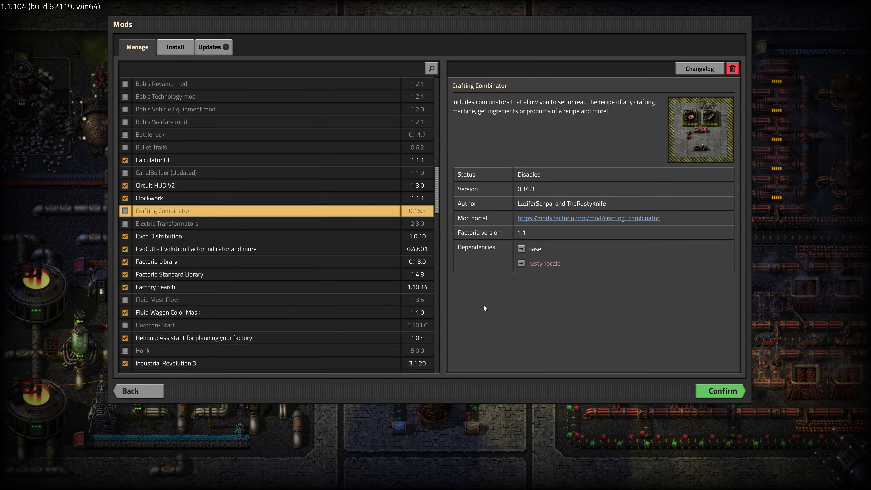
{"action": "left_click_drag", "start_coordinate": [262, 33], "coordinate": [415, 405]}
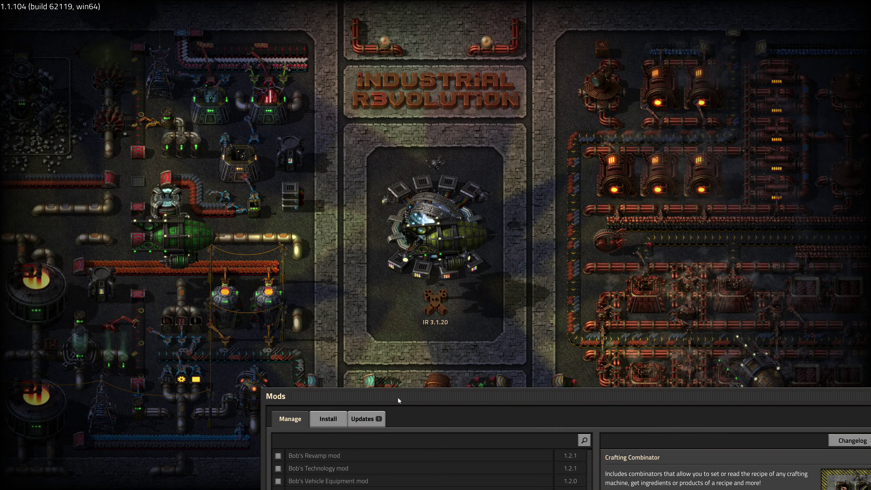
{"action": "left_click_drag", "start_coordinate": [398, 398], "coordinate": [257, 46]}
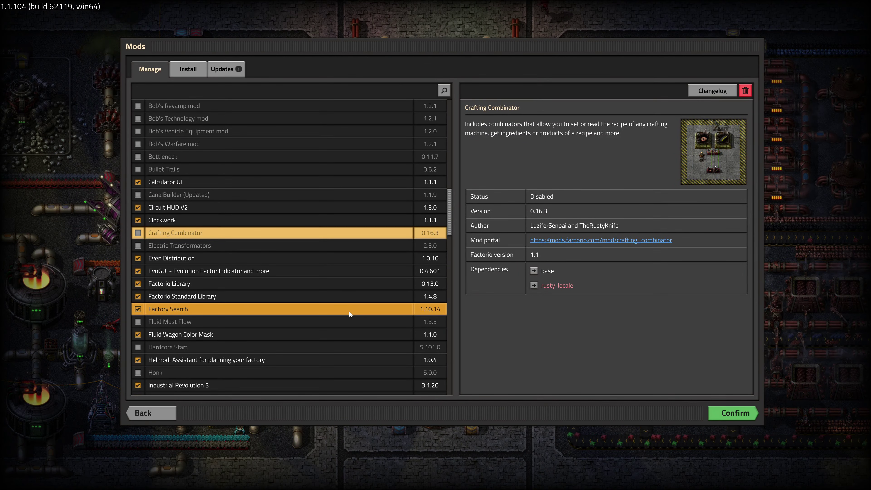
{"action": "left_click", "coordinate": [298, 258]}
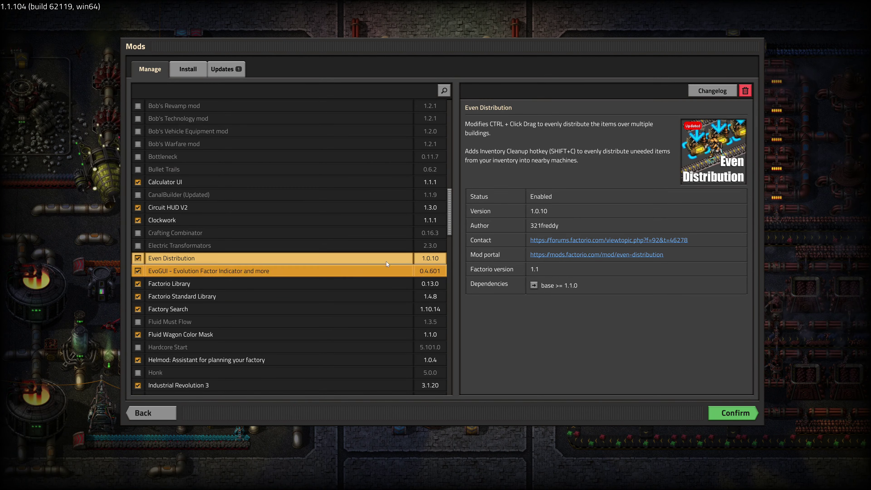
{"action": "key", "text": "Down"}
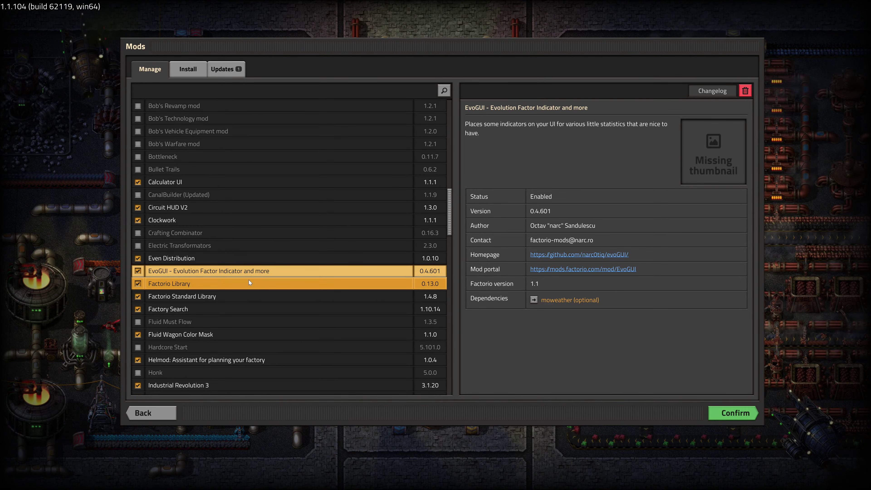
Review the details of the Factory Search, Fluid Wagon Color Mask and Helmod mods in turn
{"action": "left_click", "coordinate": [445, 310]}
{"action": "scroll", "coordinate": [445, 310], "scroll_direction": "down", "scroll_amount": 3}
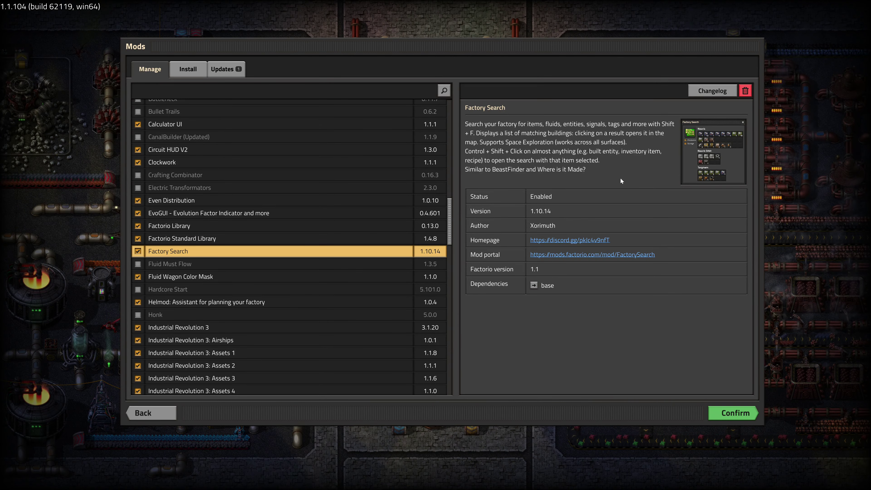
{"action": "left_click", "coordinate": [308, 276]}
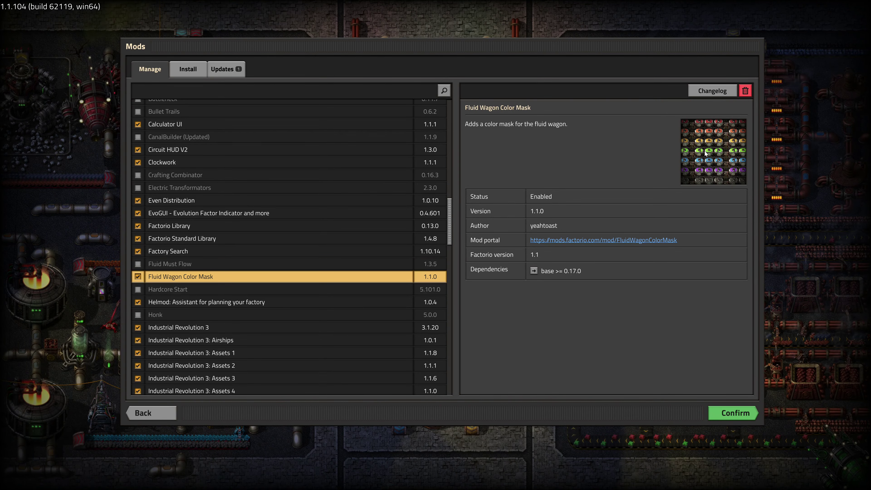
{"action": "left_click", "coordinate": [213, 301]}
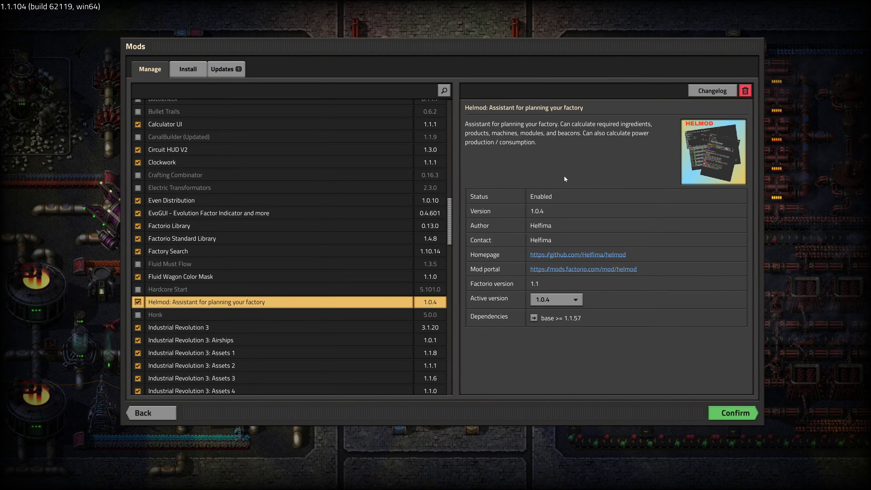
Show the details of Inserter Throughput, Inventory Sensor and Jetpack further down the mod list
{"action": "scroll", "coordinate": [407, 345], "scroll_direction": "down", "scroll_amount": 5}
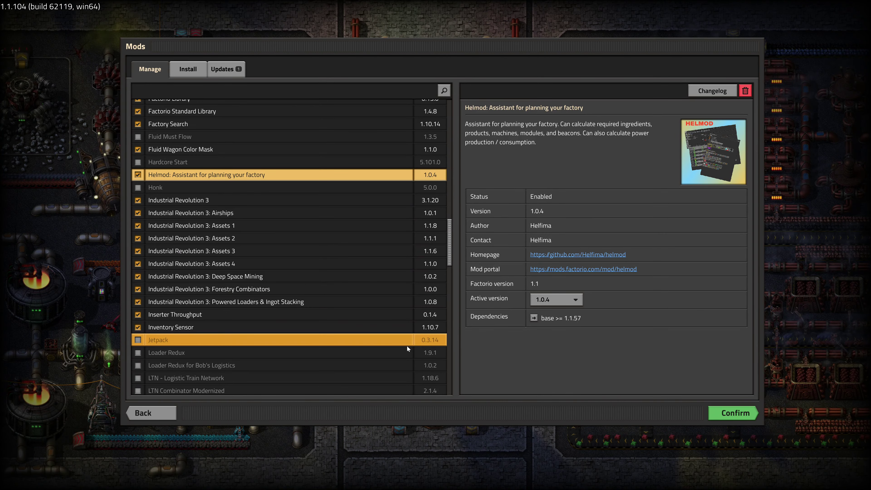
{"action": "scroll", "coordinate": [379, 326], "scroll_direction": "down", "scroll_amount": 3}
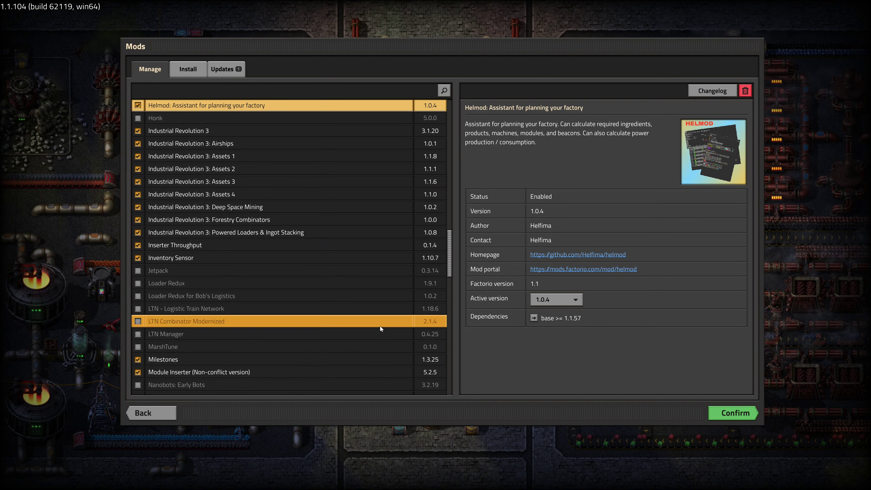
{"action": "left_click", "coordinate": [287, 242]}
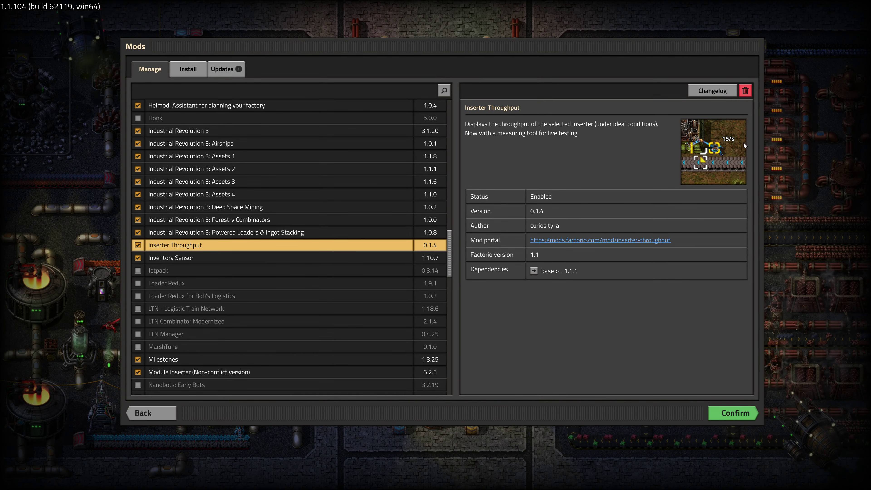
{"action": "key", "text": "Down"}
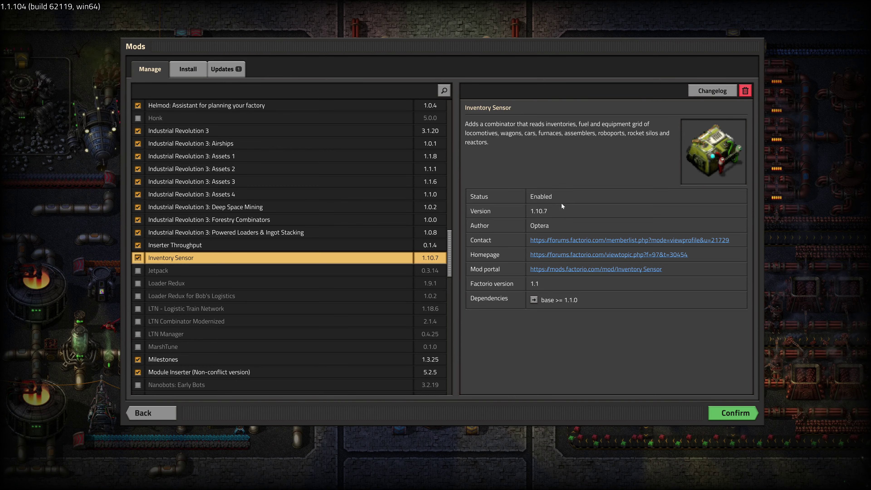
{"action": "left_click", "coordinate": [252, 271]}
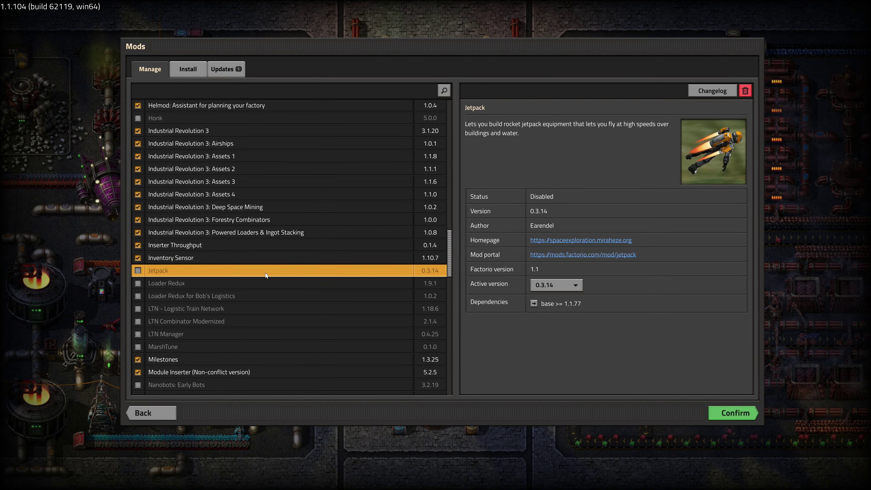
Return to the Inventory Sensor details, and view Industrial Revolution 3: Powered Loaders & Ingot Stacking and LTN Manager
{"action": "scroll", "coordinate": [341, 291], "scroll_direction": "down", "scroll_amount": 3}
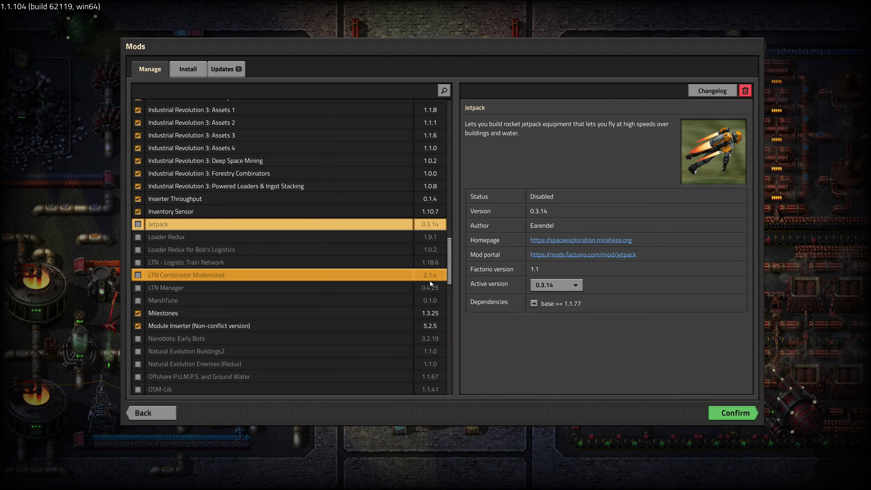
{"action": "left_click", "coordinate": [305, 215]}
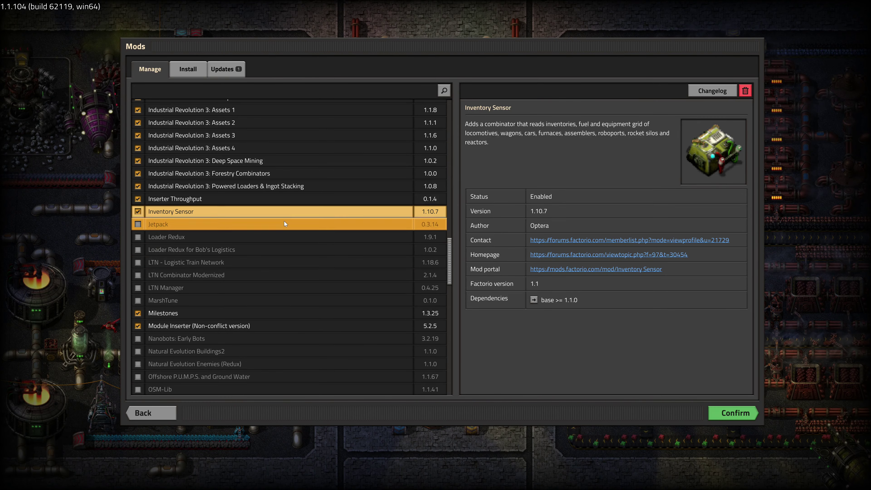
{"action": "left_click", "coordinate": [289, 184]}
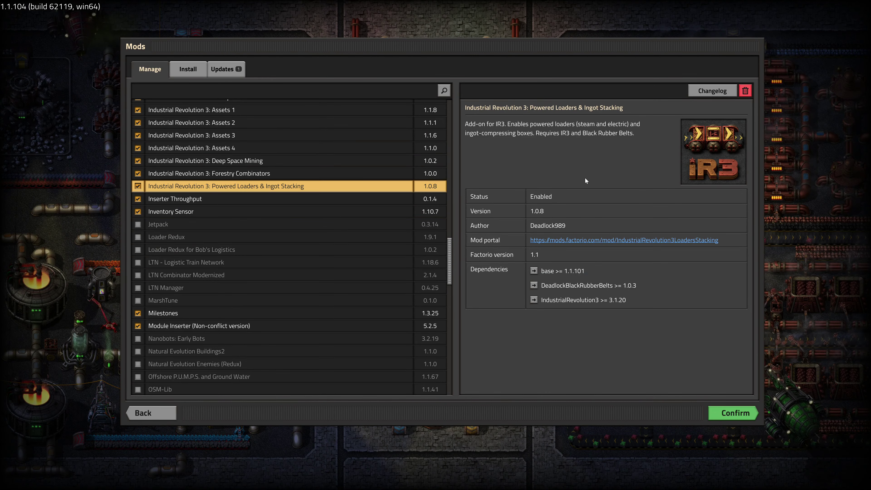
{"action": "left_click", "coordinate": [218, 289]}
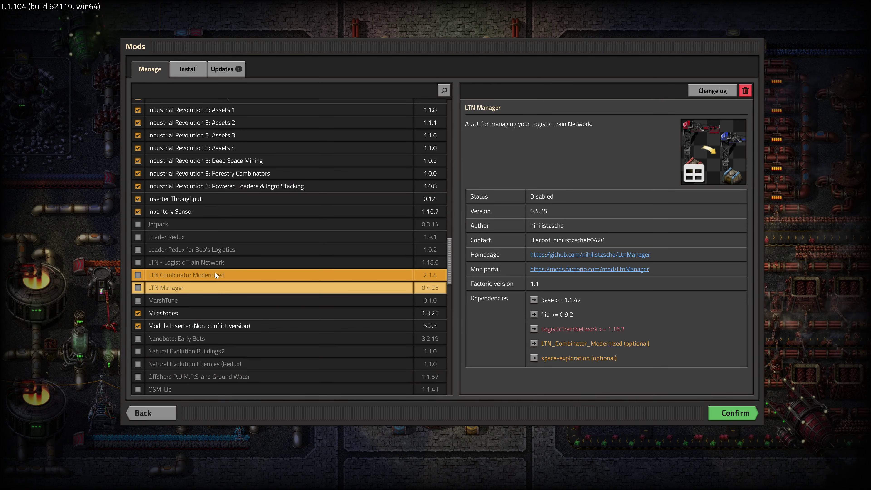
Review the details of Milestones, Module Inserter (Non-conflict version), Nanobots: Early Bots and Natural Evolution Buildings2 in turn
{"action": "scroll", "coordinate": [309, 256], "scroll_direction": "down", "scroll_amount": 3}
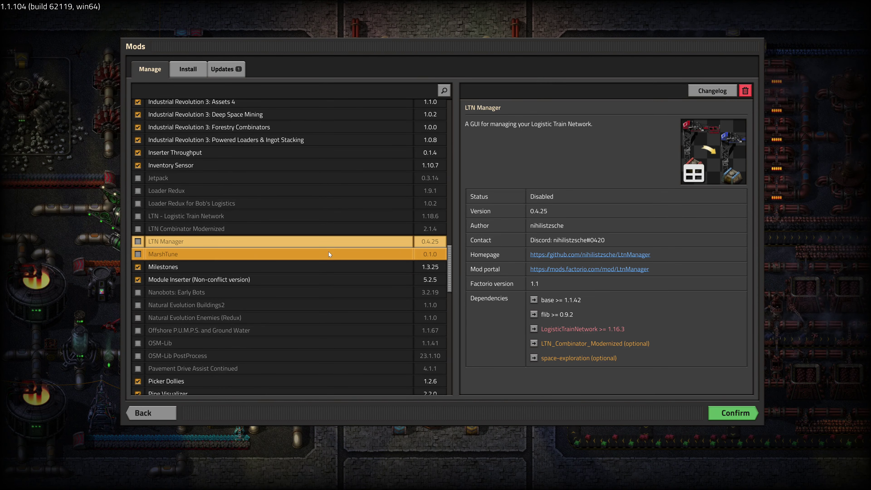
{"action": "scroll", "coordinate": [336, 292], "scroll_direction": "down", "scroll_amount": 3}
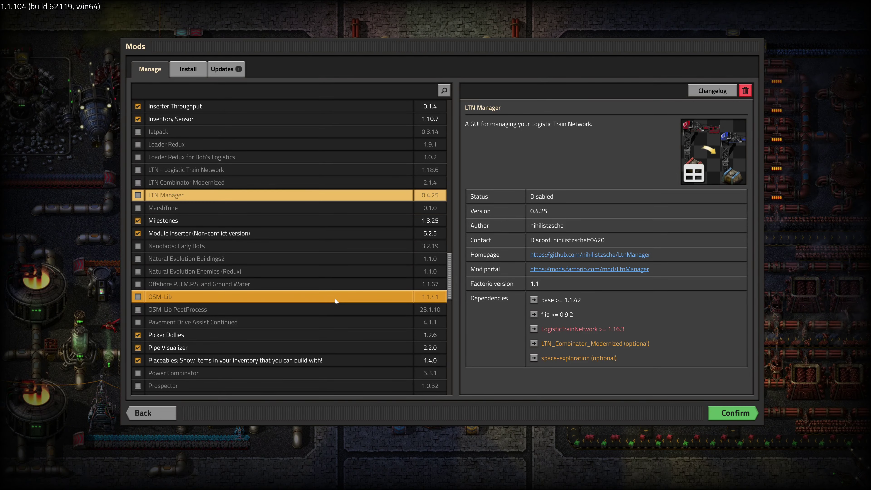
{"action": "left_click", "coordinate": [377, 221]}
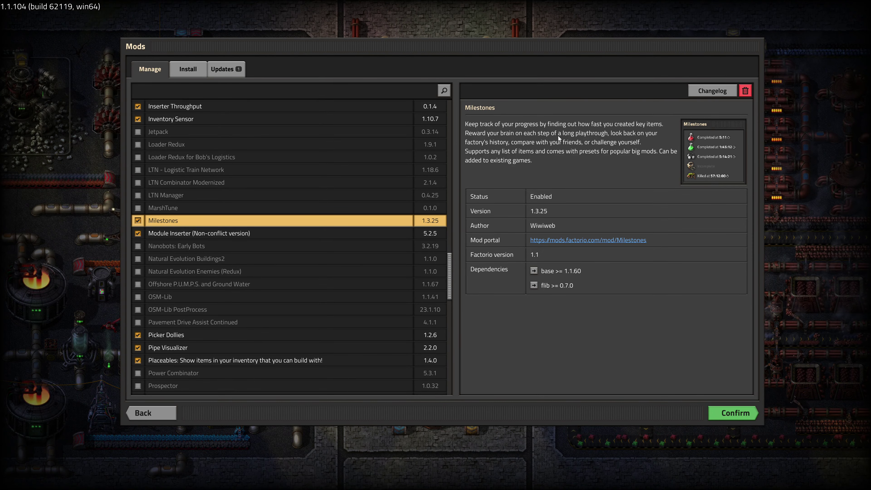
{"action": "key", "text": "Down"}
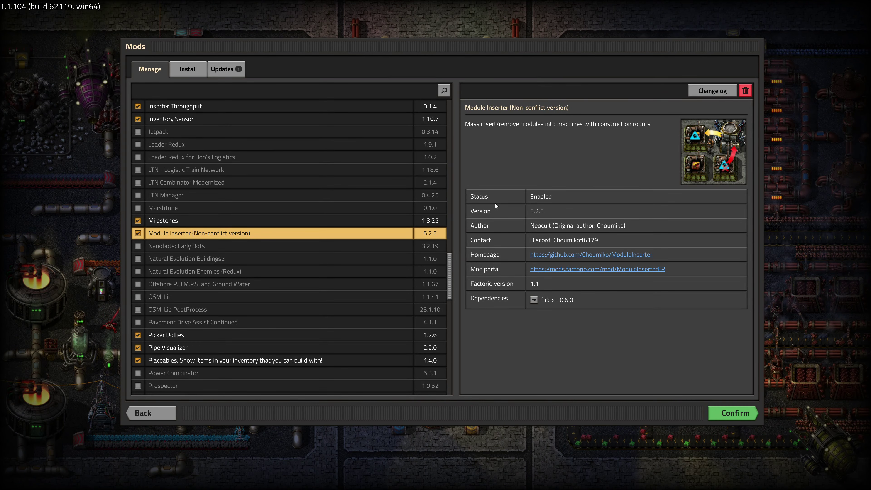
{"action": "key", "text": "Down"}
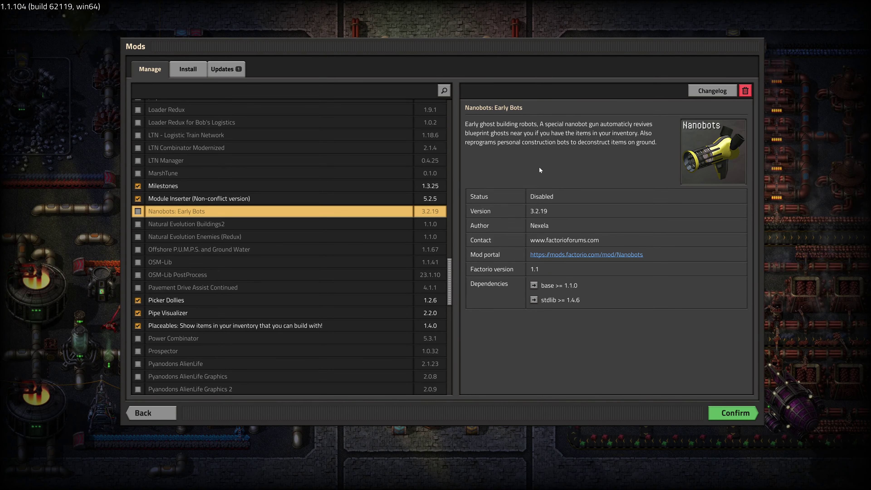
{"action": "left_click", "coordinate": [289, 227]}
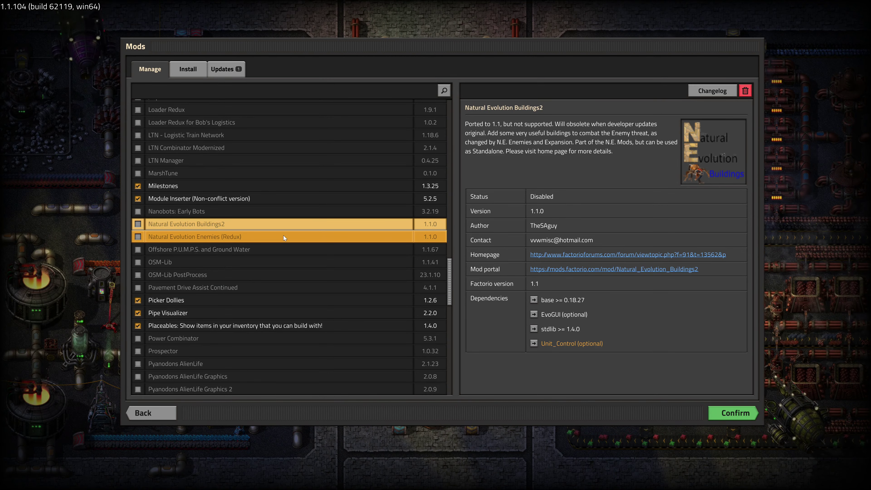
Show the Picker Dollies details, and move the Mods window down to reveal the background scene and back up
{"action": "scroll", "coordinate": [285, 237], "scroll_direction": "down", "scroll_amount": 5}
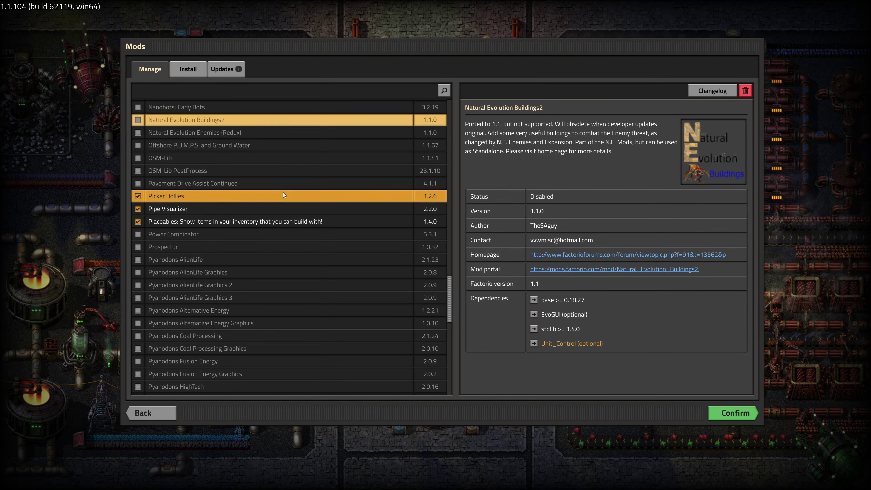
{"action": "left_click", "coordinate": [283, 195]}
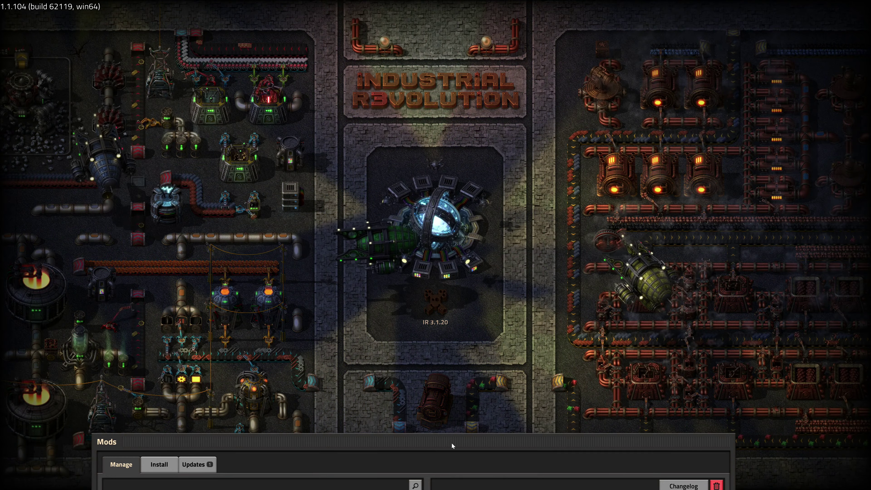
{"action": "left_click_drag", "start_coordinate": [454, 444], "coordinate": [461, 63]}
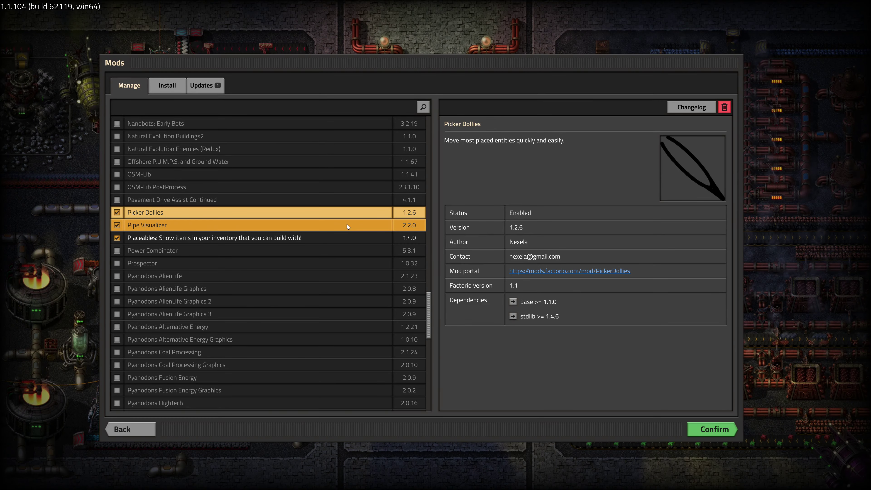
Show the details of the Pipe Visualizer, Placeables and Prospector mods one after another
{"action": "left_click", "coordinate": [331, 225]}
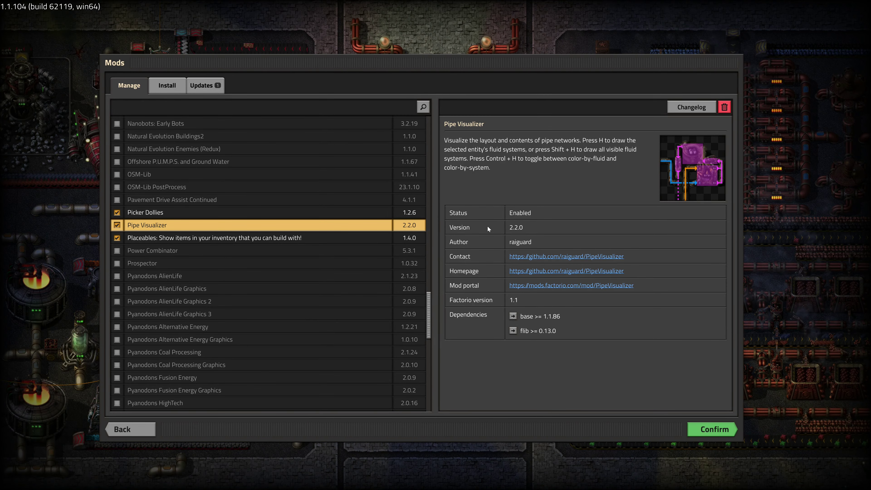
{"action": "left_click", "coordinate": [319, 238]}
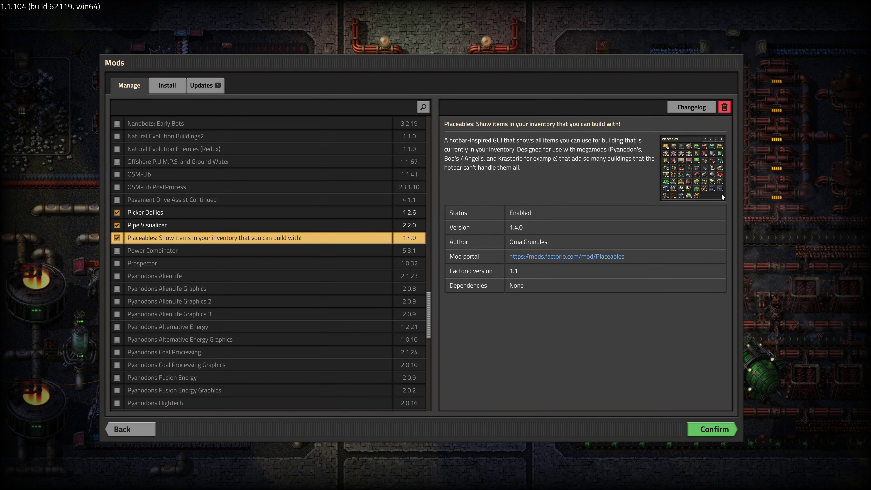
{"action": "left_click", "coordinate": [186, 263]}
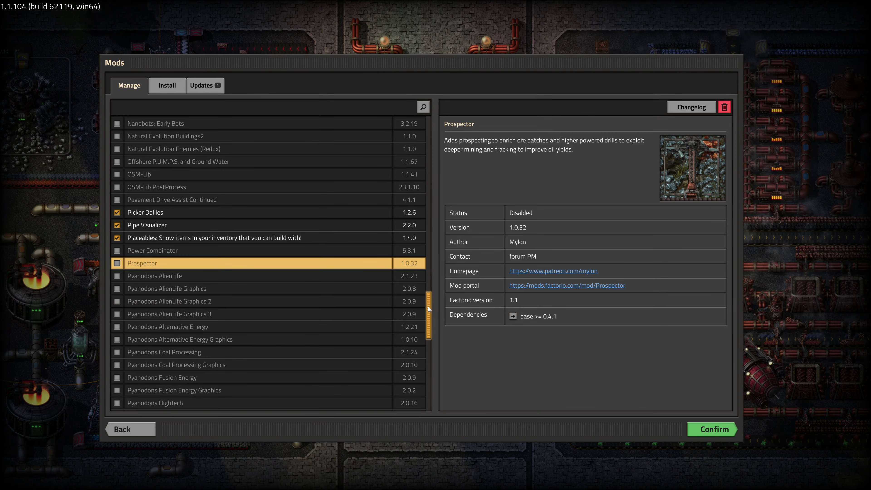
Skip past the Pyanodons mods and review the details of Queue To Front, RadarNightVision and Rampant
{"action": "left_click_drag", "start_coordinate": [428, 307], "coordinate": [425, 351]}
{"action": "left_click", "coordinate": [205, 232]}
{"action": "left_click", "coordinate": [205, 246]}
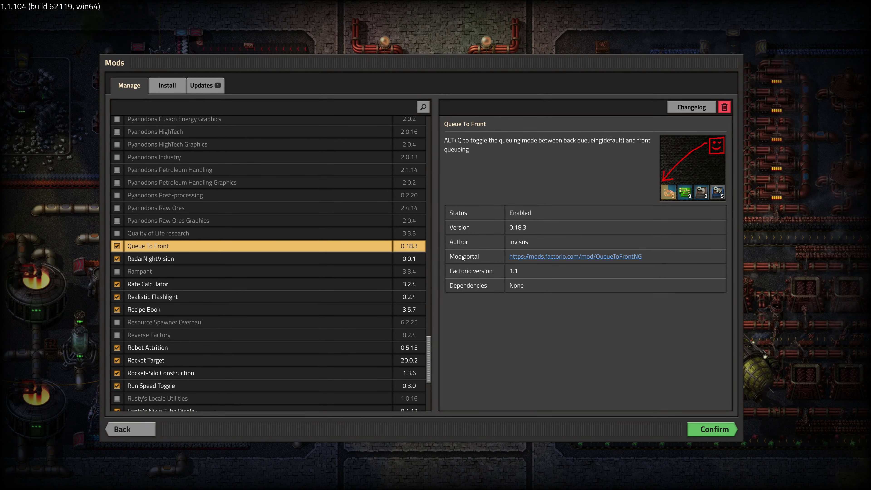
{"action": "key", "text": "Down"}
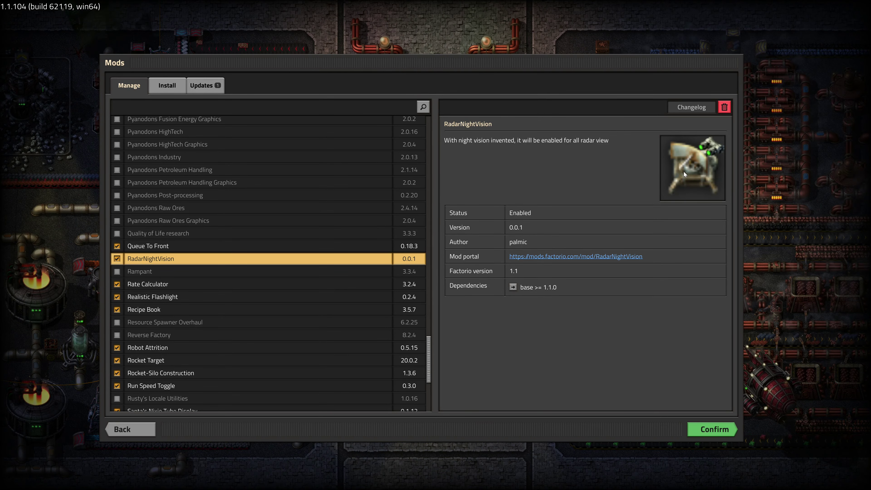
{"action": "left_click", "coordinate": [260, 271]}
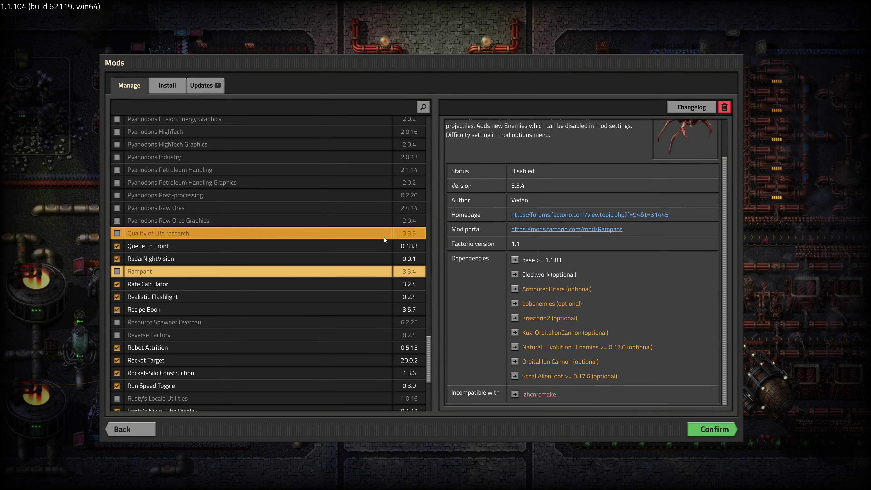
{"action": "scroll", "coordinate": [572, 245], "scroll_direction": "up", "scroll_amount": 3}
Review the details of Rate Calculator, Realistic Flashlight, Recipe Book and Reverse Factory in turn
{"action": "scroll", "coordinate": [295, 234], "scroll_direction": "down", "scroll_amount": 3}
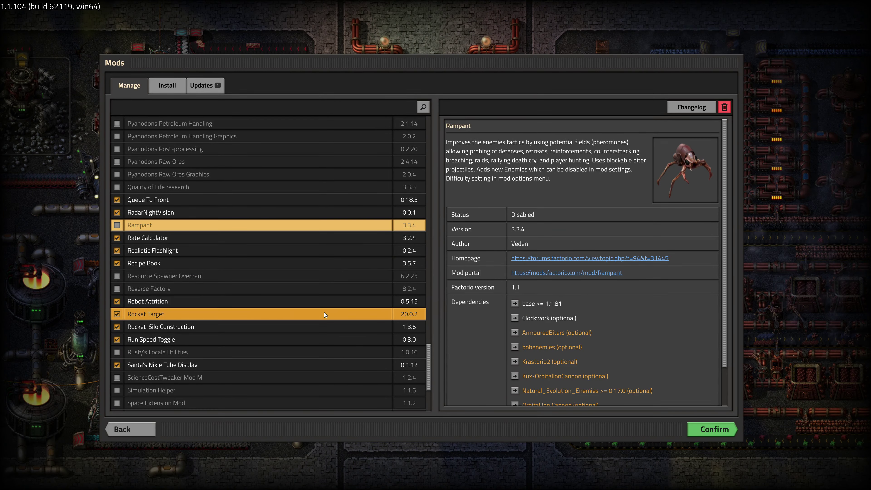
{"action": "left_click", "coordinate": [217, 242]}
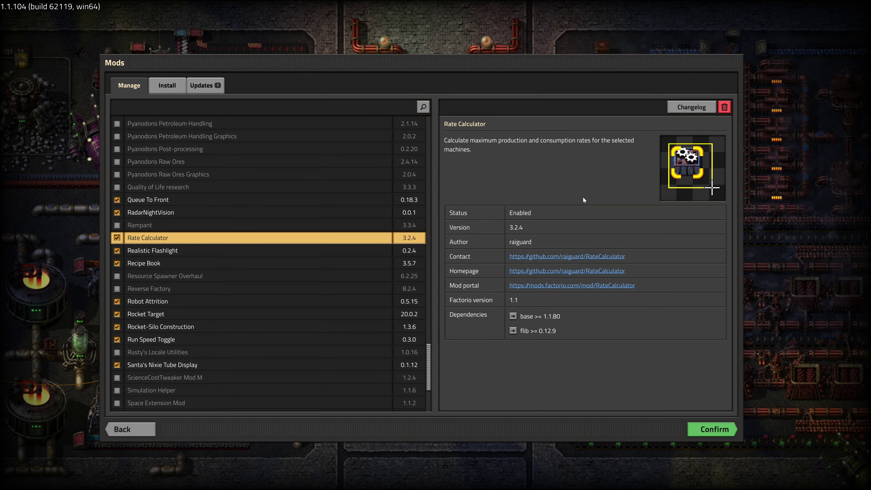
{"action": "key", "text": "Down"}
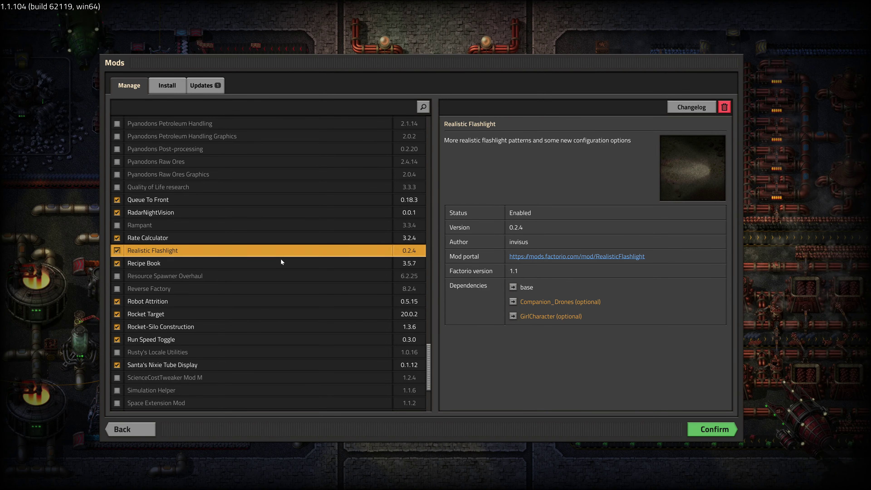
{"action": "left_click", "coordinate": [264, 263]}
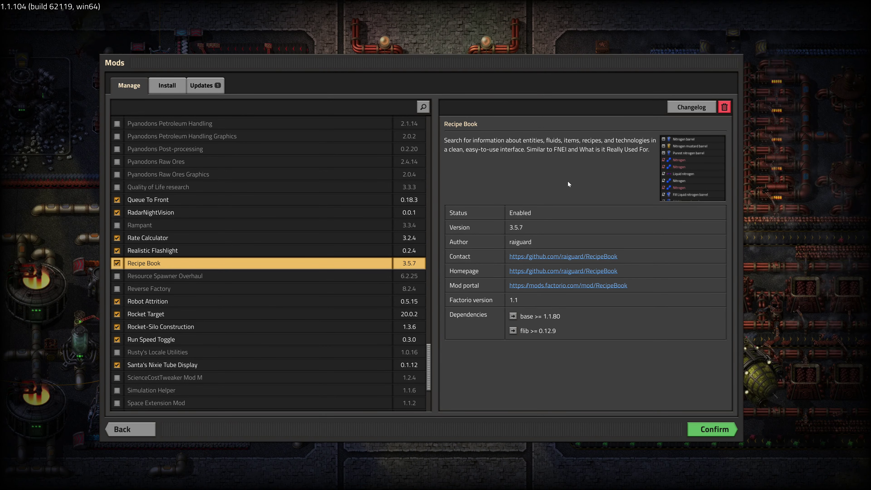
{"action": "key", "text": "Down"}
{"action": "key", "text": "Down"}
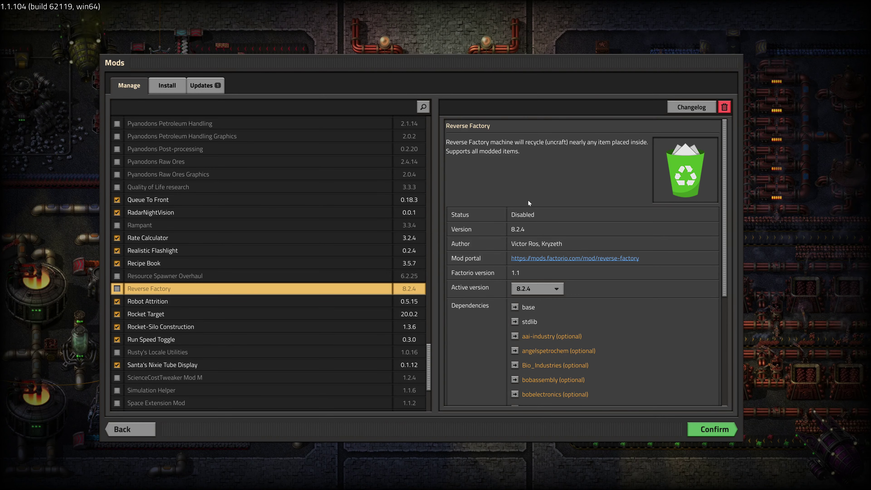
Show the details of the Robot Attrition, Rocket Target and Rocket-Silo Construction mods
{"action": "left_click", "coordinate": [309, 301]}
{"action": "scroll", "coordinate": [343, 275], "scroll_direction": "down", "scroll_amount": 3}
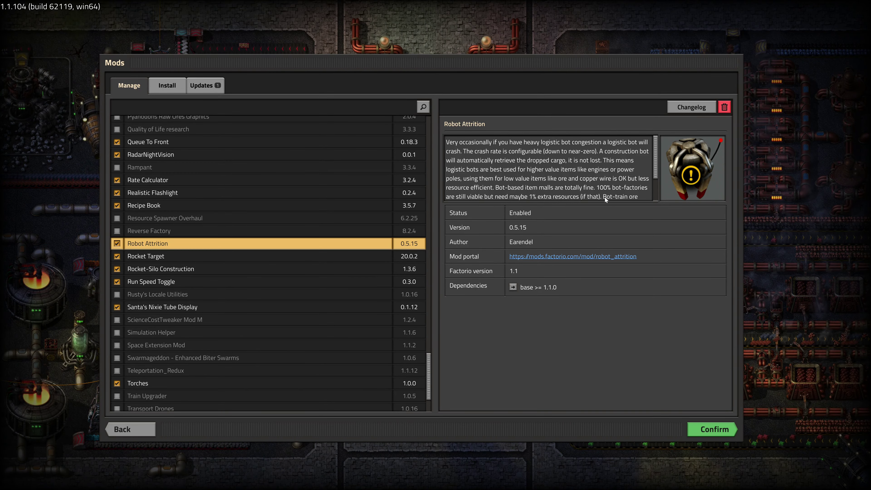
{"action": "key", "text": "Down"}
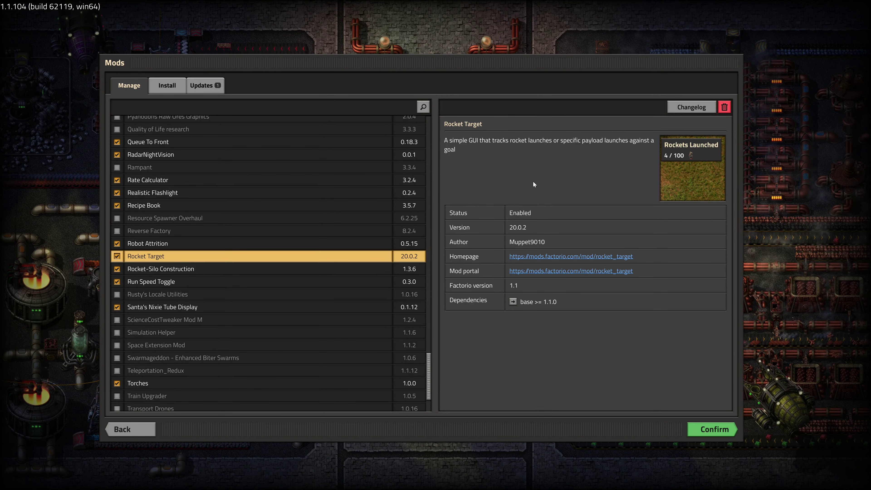
{"action": "left_click", "coordinate": [240, 269]}
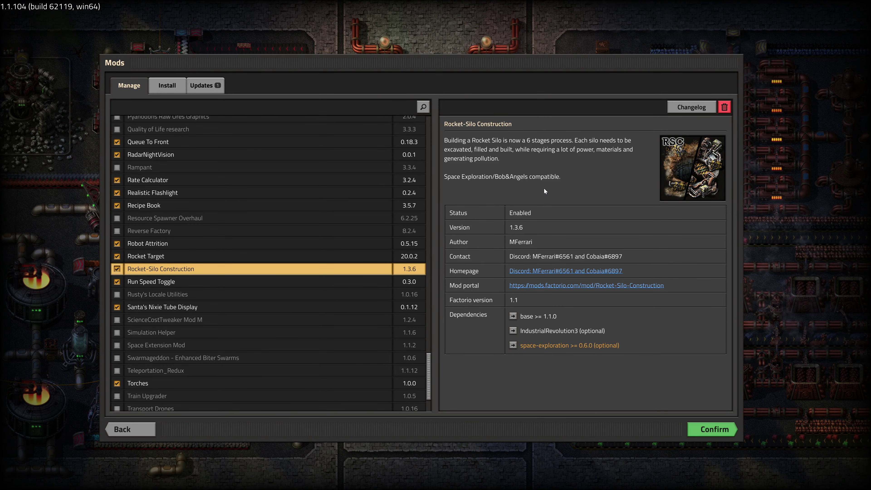
Show the details of the Run Speed Toggle mod
{"action": "key", "text": "Down"}
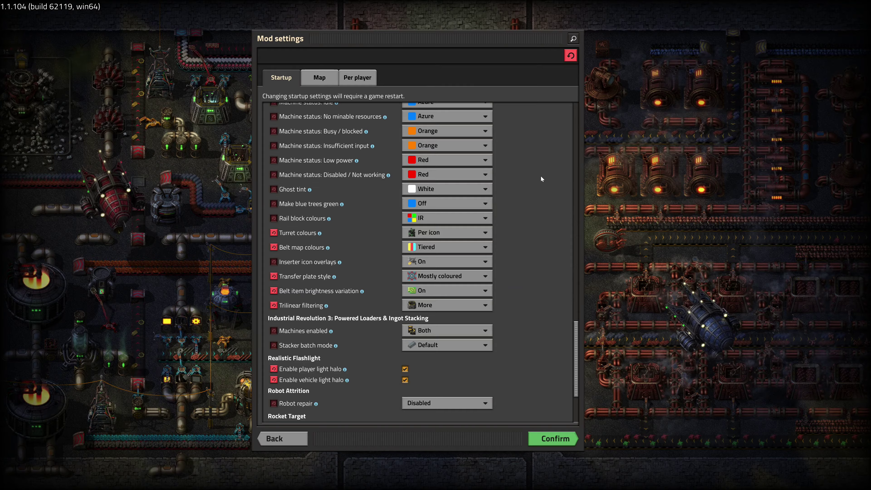
Review the remaining startup settings for Realistic Flashlight, Robot Attrition, Rocket Target and Rocket-Silo Construction, reading the player light halo description
{"action": "key", "text": "Escape"}
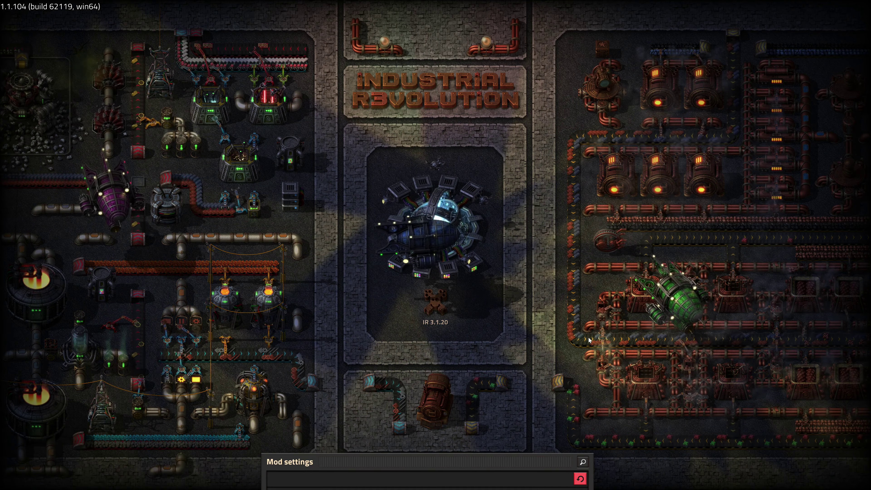
{"action": "mouse_move", "coordinate": [315, 309]}
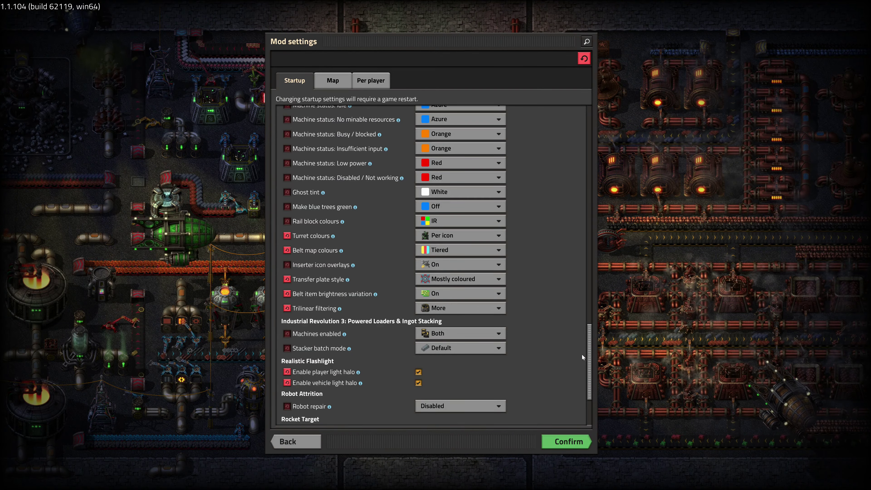
{"action": "scroll", "coordinate": [348, 269], "scroll_direction": "down", "scroll_amount": 3}
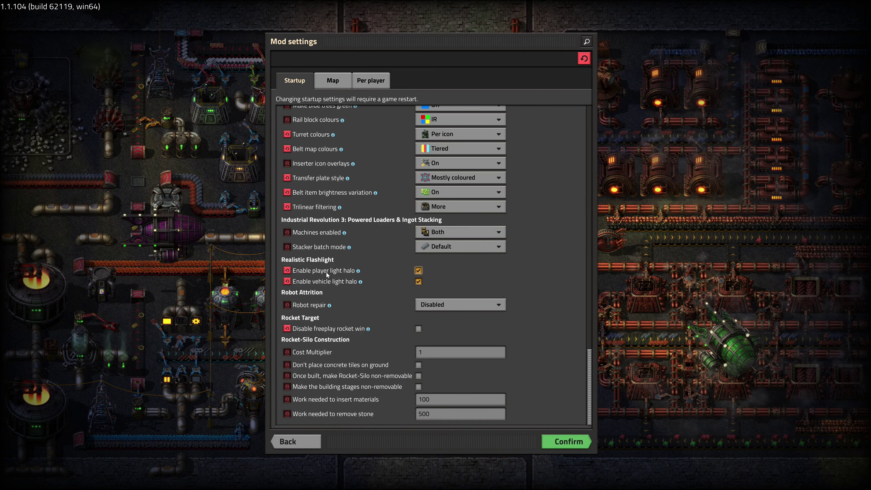
{"action": "mouse_move", "coordinate": [343, 271]}
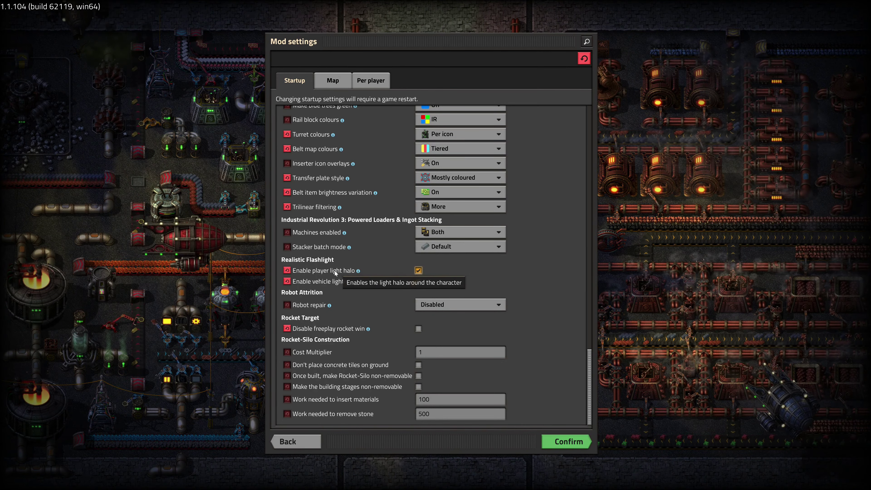
{"action": "mouse_move", "coordinate": [326, 330]}
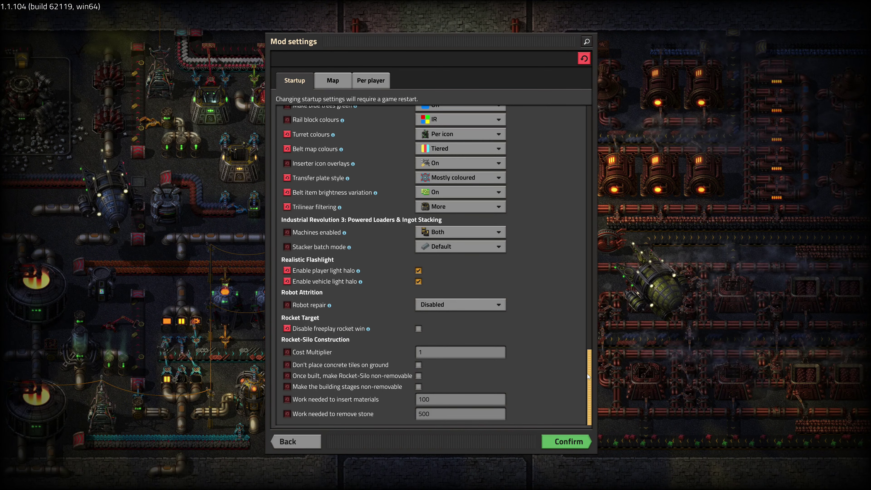
Show the map-level mod settings and examine the Automatic Station Painter blending ratio and the Automatic Train Painter's unpainted cargo wagon color
{"action": "left_click", "coordinate": [332, 81]}
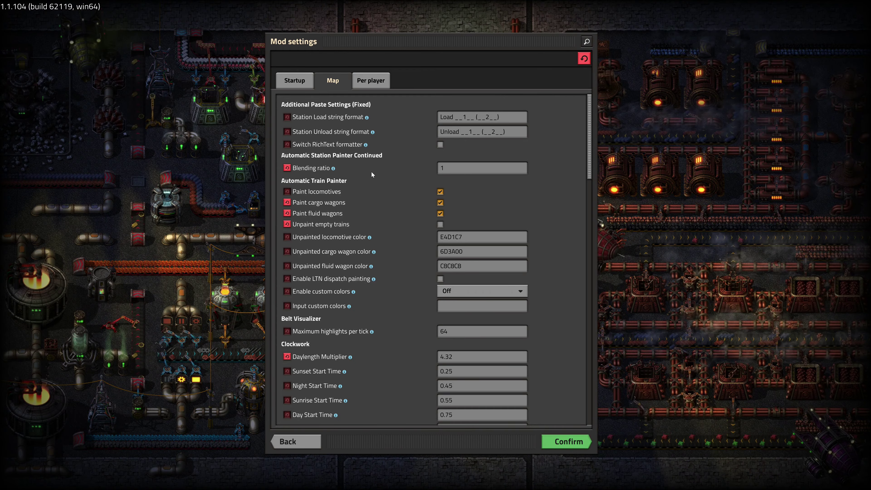
{"action": "mouse_move", "coordinate": [334, 170]}
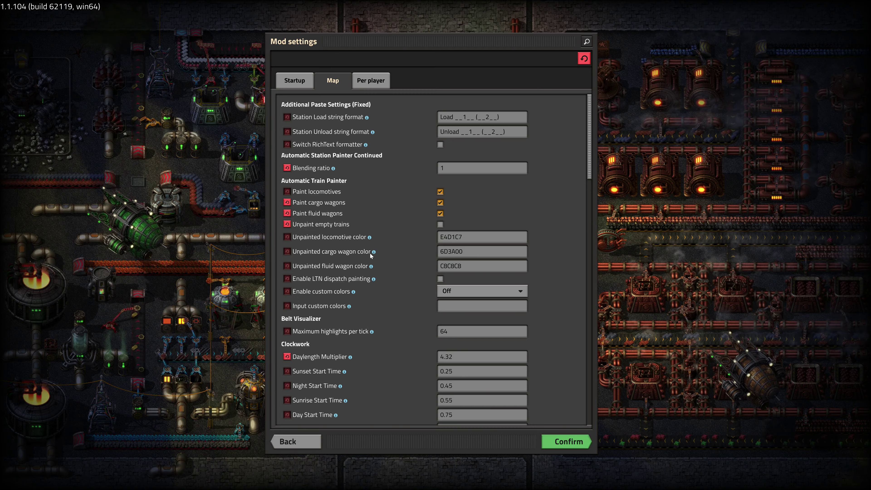
{"action": "mouse_move", "coordinate": [363, 254]}
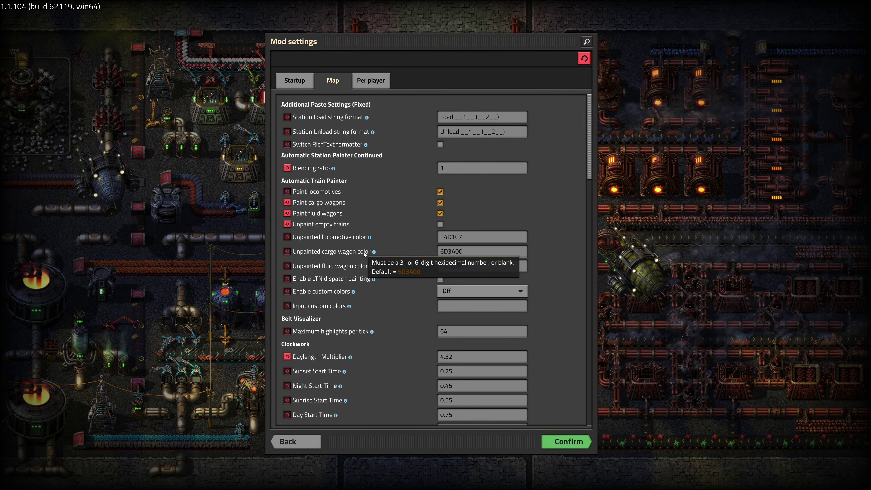
Examine the Clockwork map settings for day start time, daylength multiplier and start time
{"action": "scroll", "coordinate": [591, 246], "scroll_direction": "down", "scroll_amount": 5}
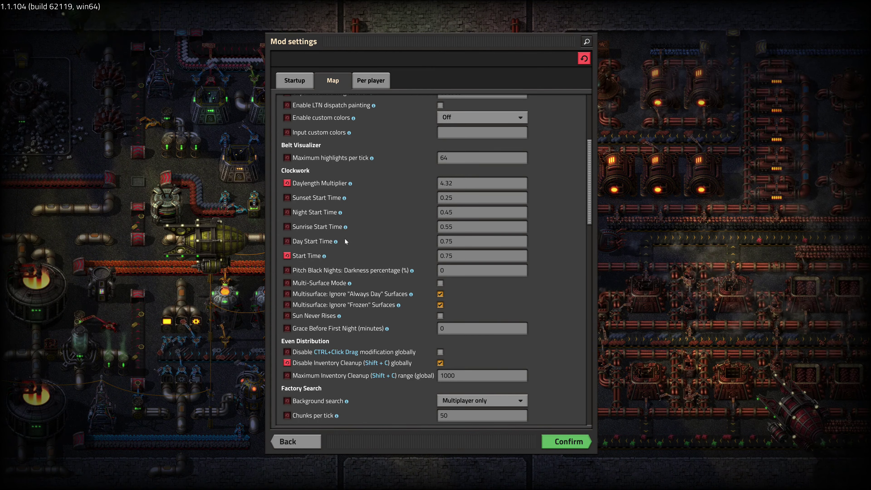
{"action": "mouse_move", "coordinate": [337, 243]}
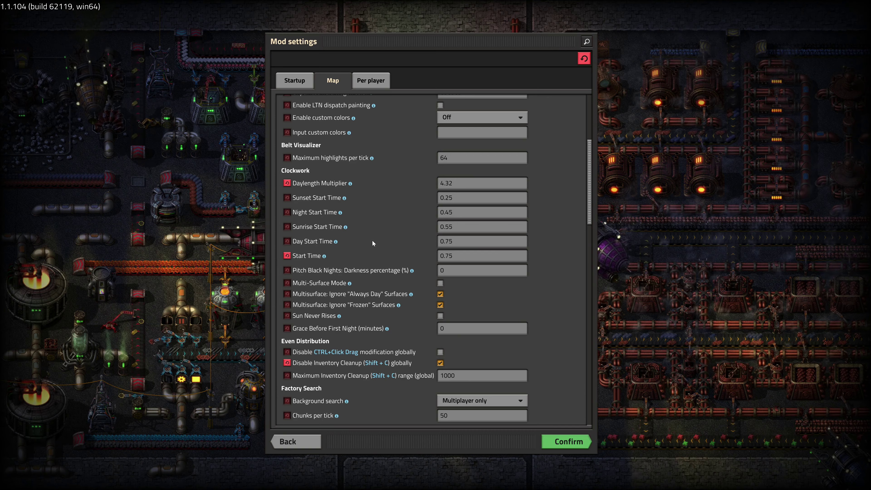
{"action": "mouse_move", "coordinate": [350, 184]}
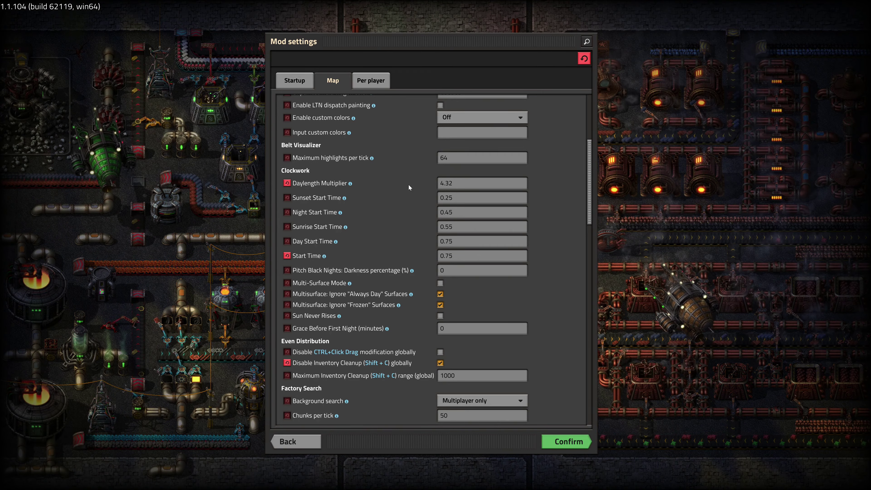
{"action": "mouse_move", "coordinate": [322, 257]}
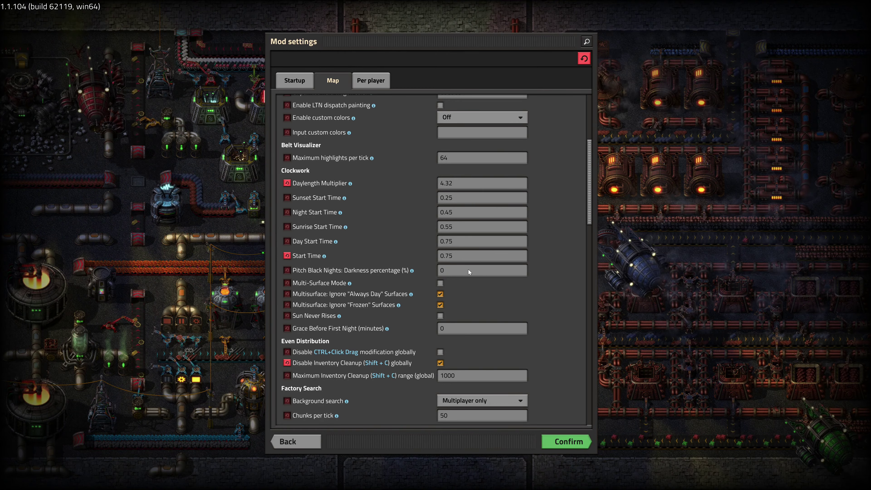
Inspect the Industrial Revolution 3 map options for starting technology level and bottomless pit, keeping Stone (no research) and Not available
{"action": "scroll", "coordinate": [488, 271], "scroll_direction": "down", "scroll_amount": 4}
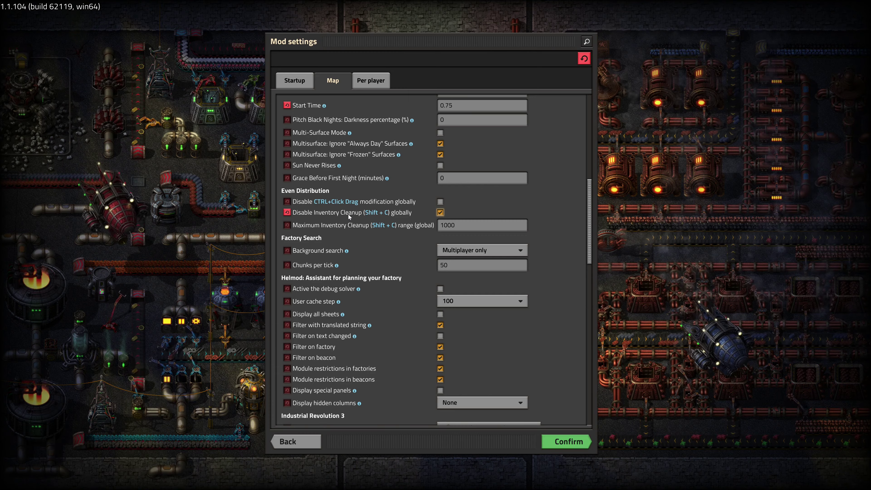
{"action": "scroll", "coordinate": [558, 274], "scroll_direction": "down", "scroll_amount": 5}
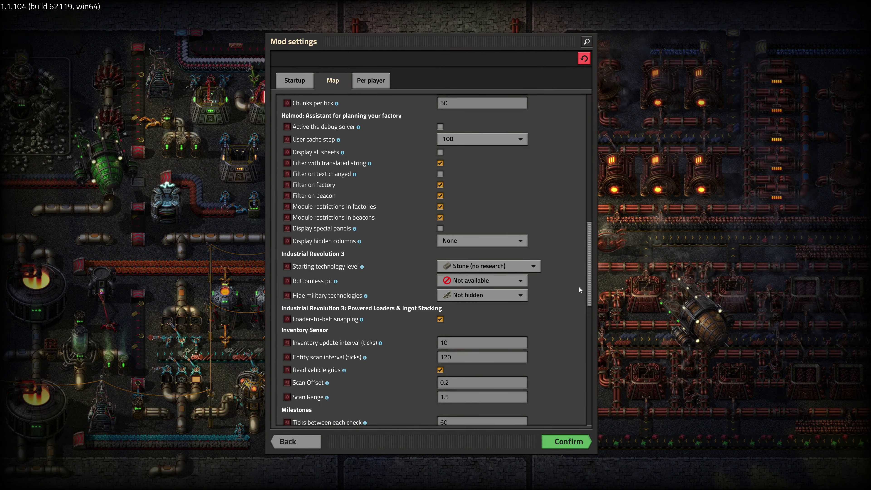
{"action": "left_click", "coordinate": [531, 267]}
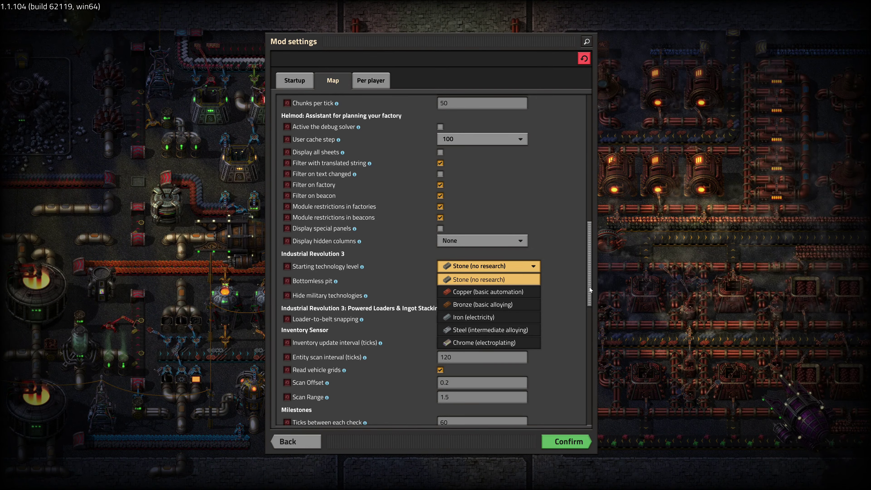
{"action": "left_click", "coordinate": [534, 267]}
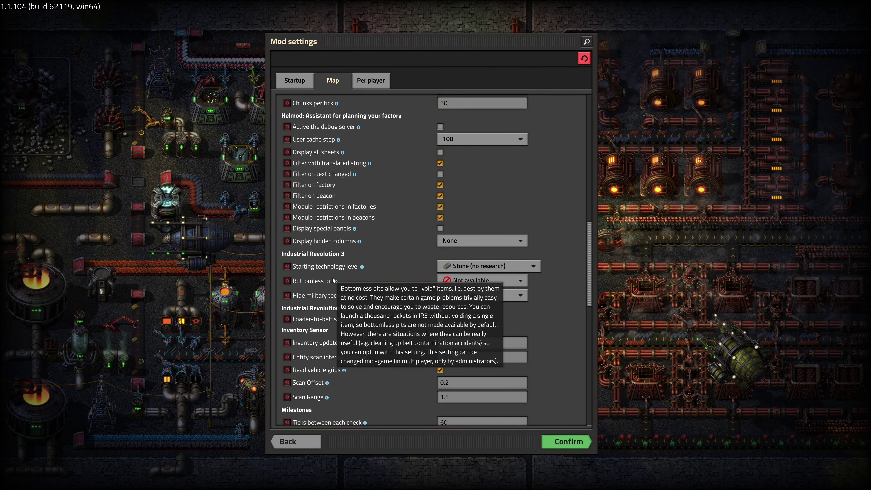
{"action": "left_click", "coordinate": [513, 280]}
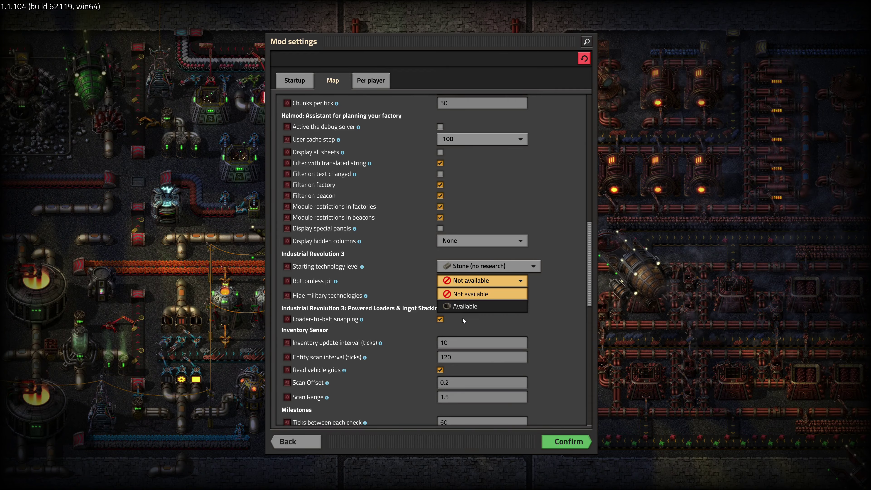
{"action": "left_click", "coordinate": [468, 282]}
{"action": "mouse_move", "coordinate": [316, 285]}
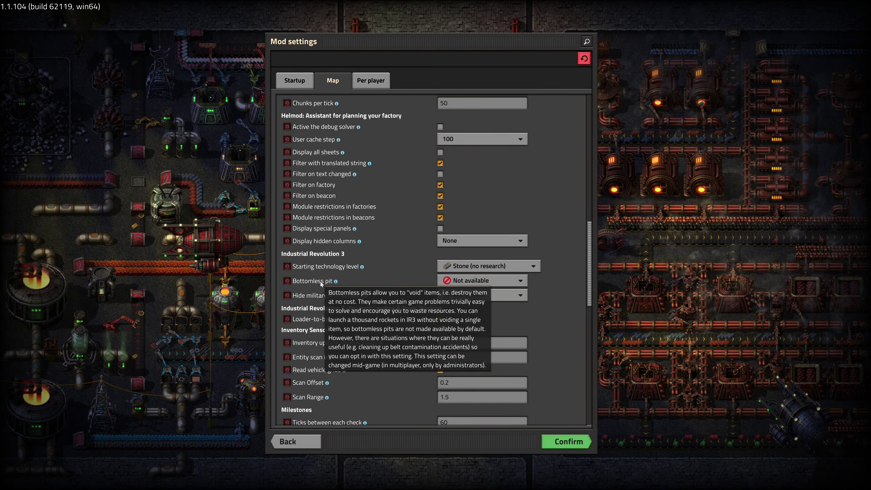
Move the settings window aside to view the background scene, bring it back, and inspect the choices for hiding military technologies
{"action": "left_click_drag", "start_coordinate": [366, 43], "coordinate": [530, 428]}
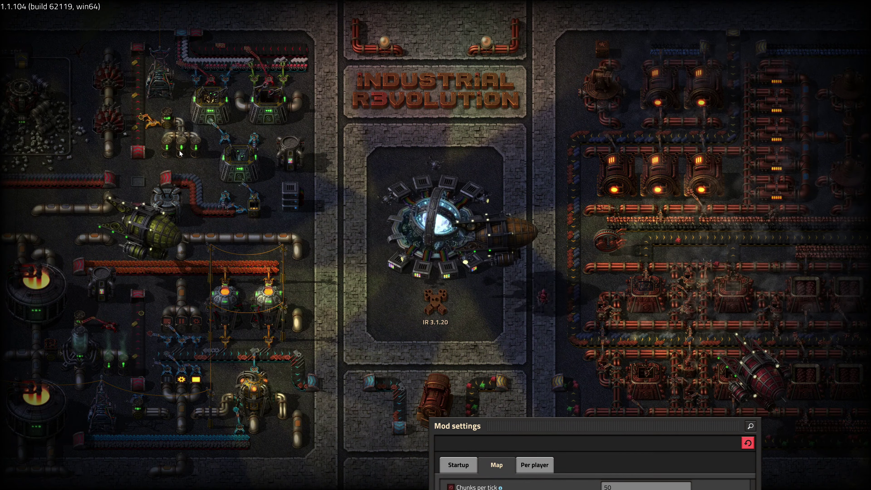
{"action": "middle_click", "coordinate": [586, 428]}
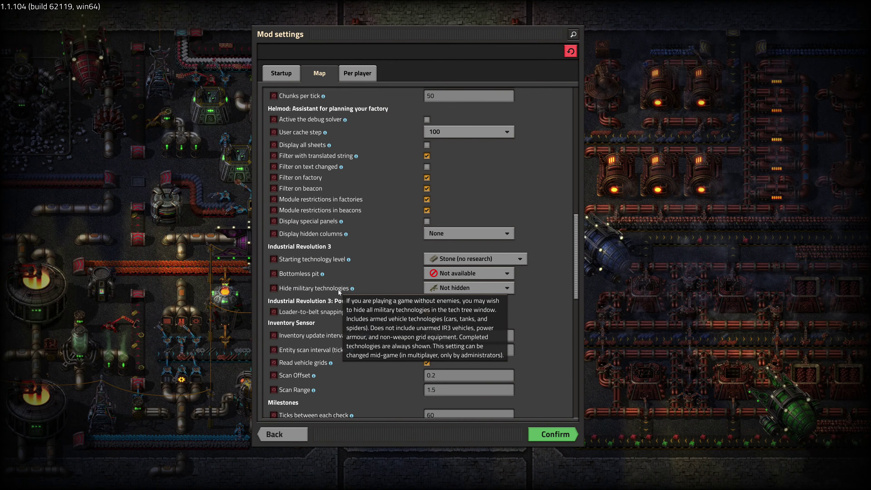
{"action": "left_click", "coordinate": [498, 290]}
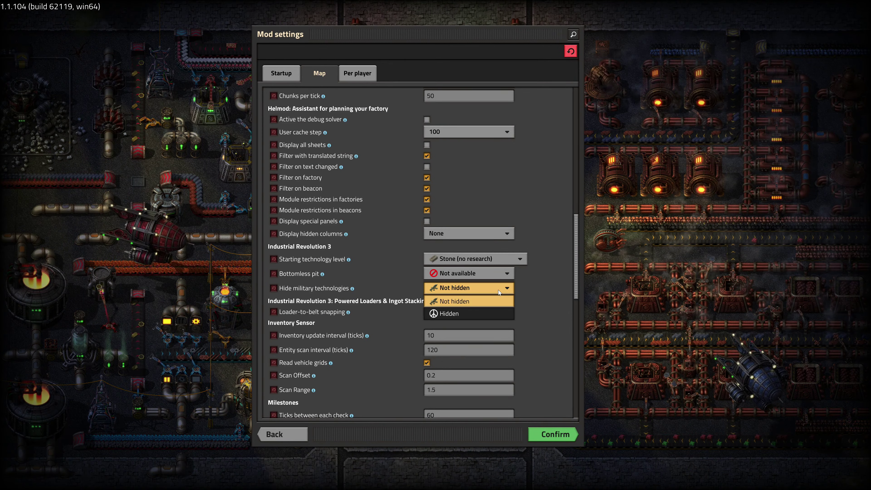
{"action": "left_click", "coordinate": [498, 291]}
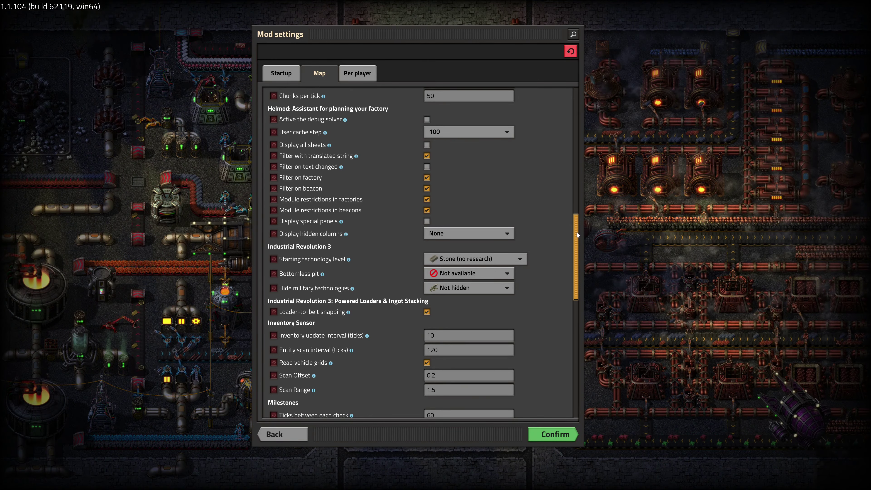
Review the rest of the map settings from Inventory Sensor to YARM, inspecting Rocket Target's tracked item options and keeping Rockets Launched
{"action": "left_click_drag", "start_coordinate": [577, 232], "coordinate": [589, 273]}
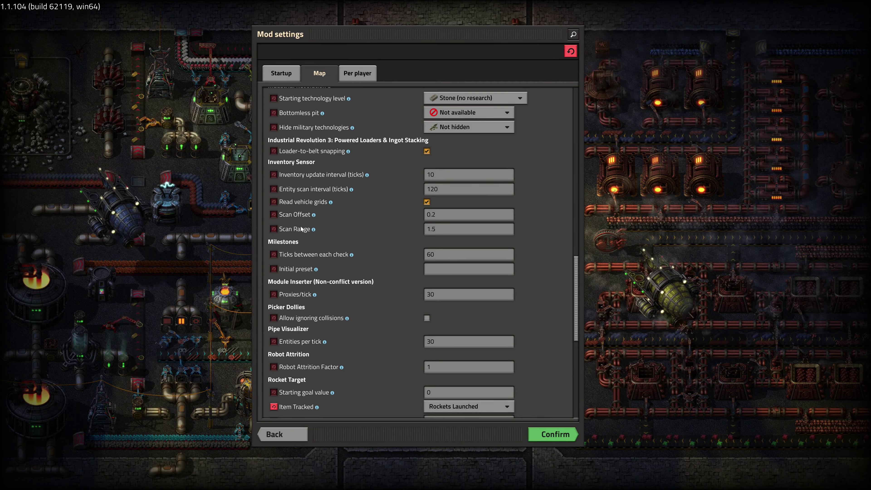
{"action": "mouse_move", "coordinate": [308, 229]}
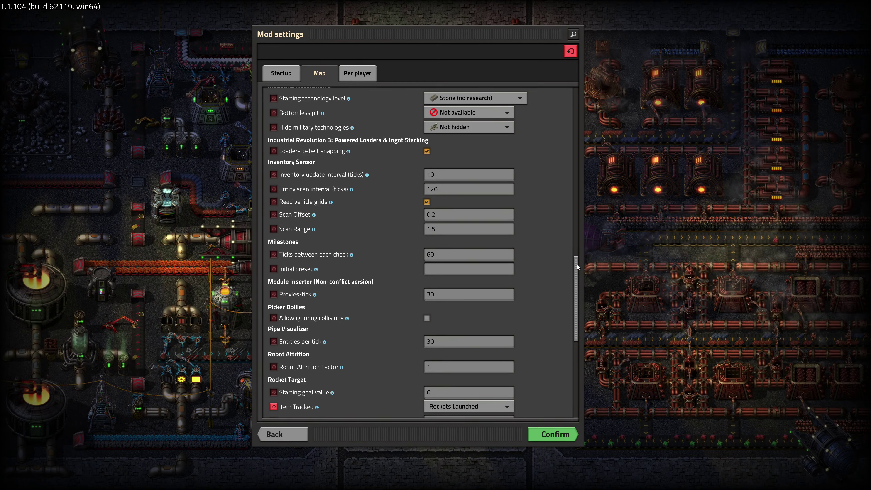
{"action": "scroll", "coordinate": [477, 247], "scroll_direction": "down", "scroll_amount": 5}
{"action": "left_click", "coordinate": [479, 244]}
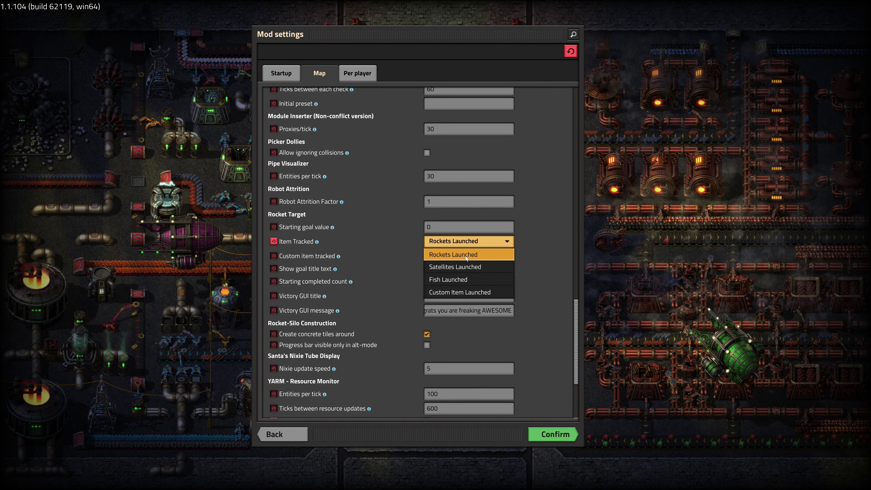
{"action": "left_click", "coordinate": [540, 237]}
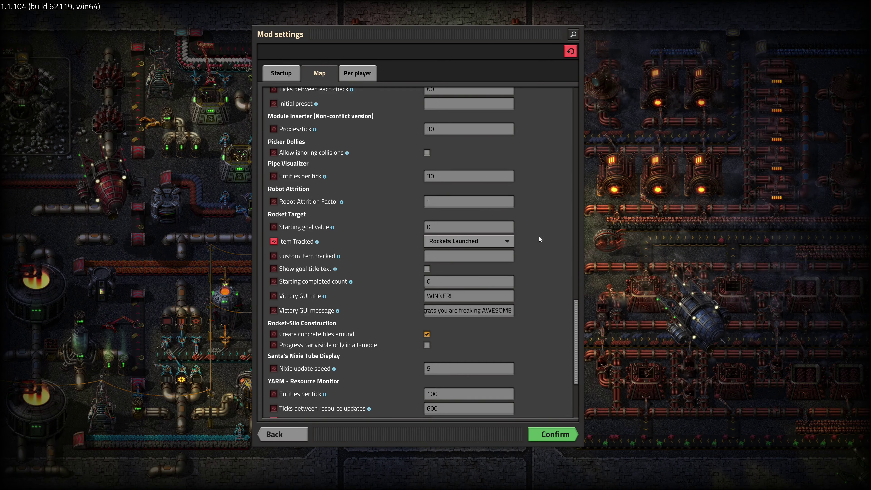
{"action": "scroll", "coordinate": [284, 298], "scroll_direction": "down", "scroll_amount": 5}
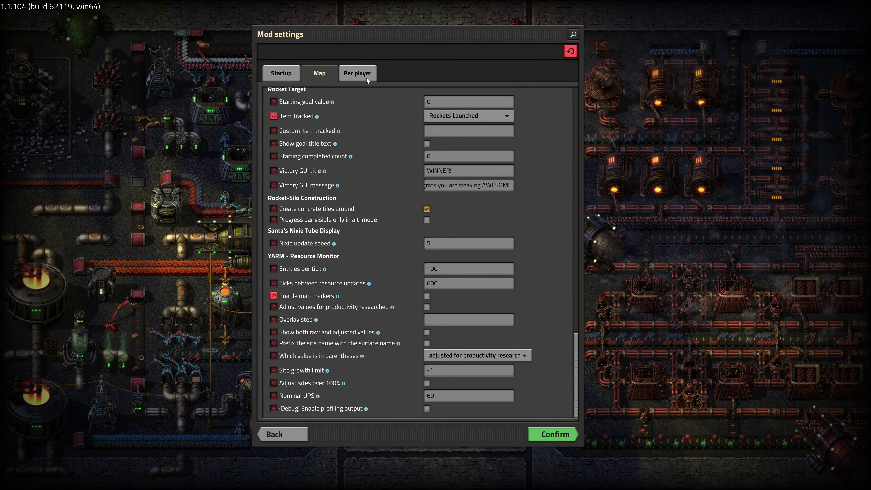
Review the per-player mod settings, covering the Industrial Revolution 3 fuel manager options and the Run Speed Toggle speeds
{"action": "left_click", "coordinate": [366, 78]}
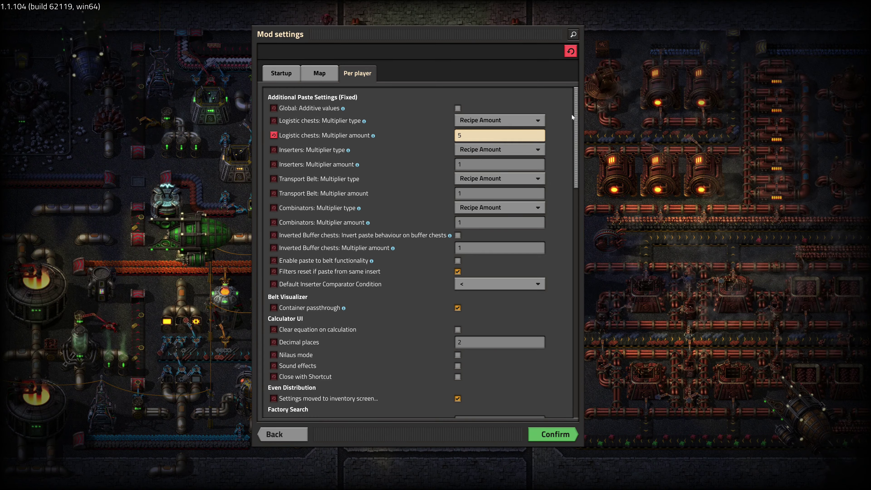
{"action": "left_click_drag", "start_coordinate": [577, 115], "coordinate": [538, 223]}
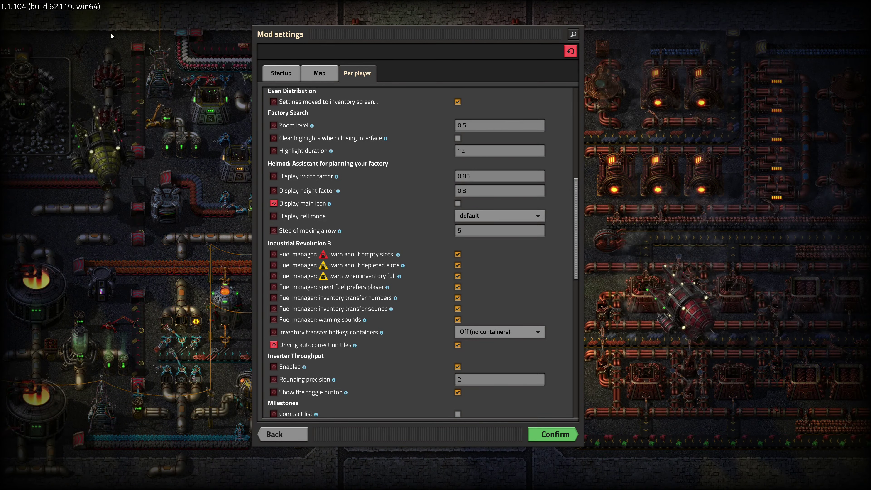
{"action": "scroll", "coordinate": [311, 173], "scroll_direction": "down", "scroll_amount": 3}
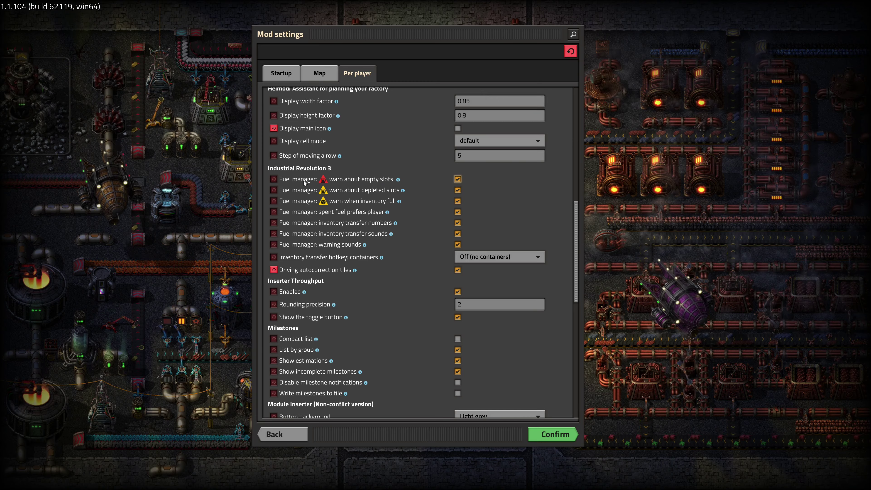
{"action": "mouse_move", "coordinate": [304, 181]}
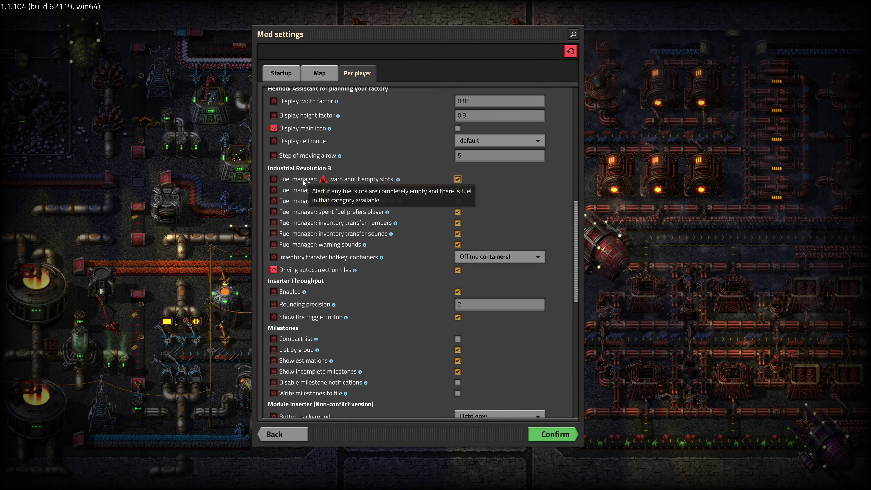
{"action": "mouse_move", "coordinate": [331, 213]}
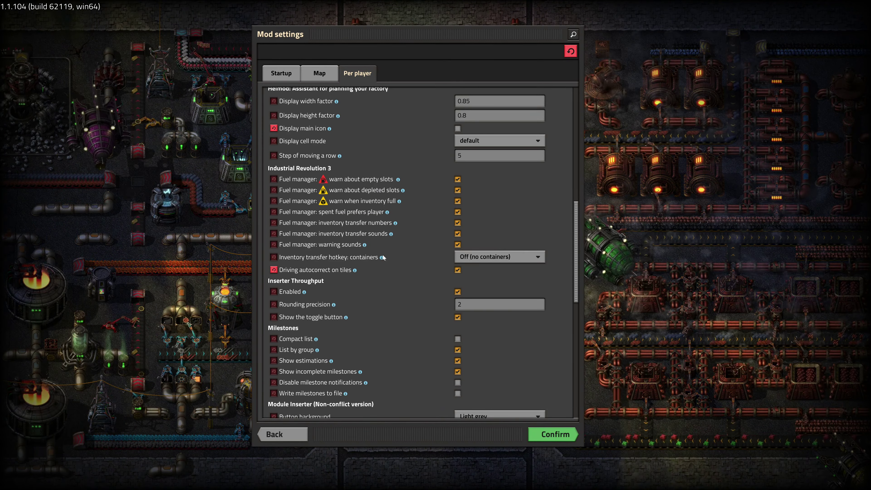
{"action": "scroll", "coordinate": [383, 257], "scroll_direction": "down", "scroll_amount": 15}
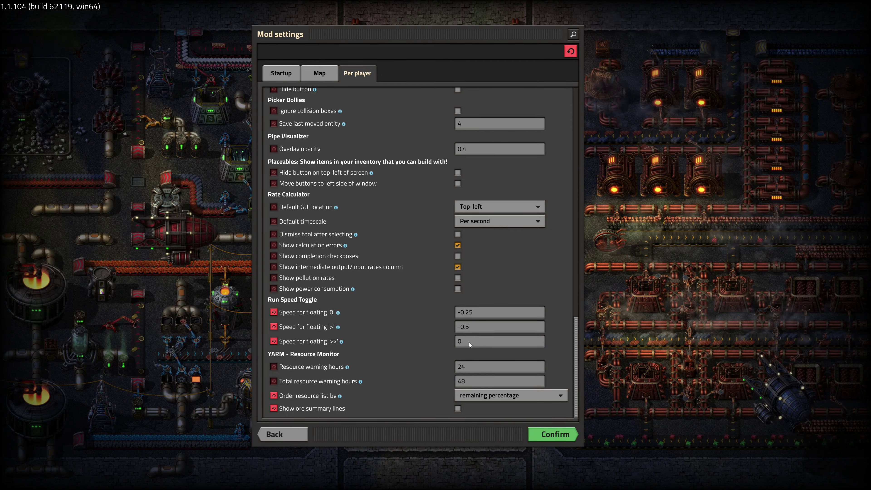
{"action": "mouse_move", "coordinate": [334, 345]}
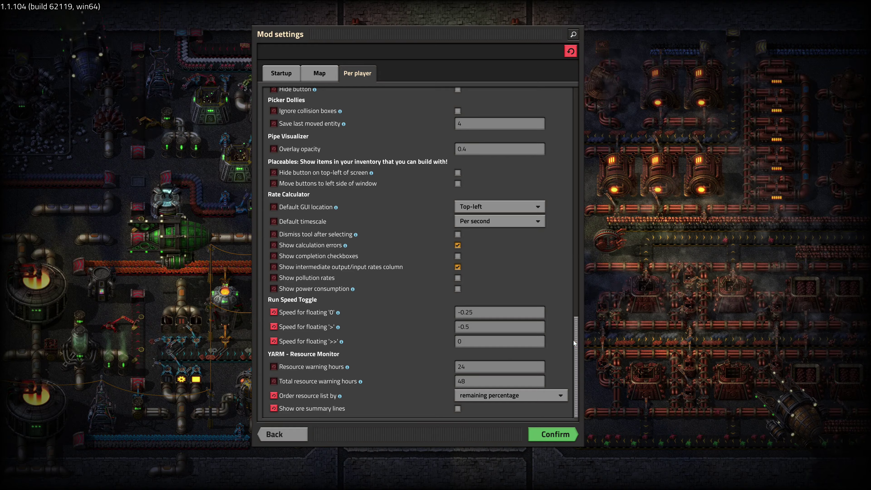
Inspect YARM's resource list ordering options, keep remaining percentage, and leave the mod settings
{"action": "left_click", "coordinate": [512, 397]}
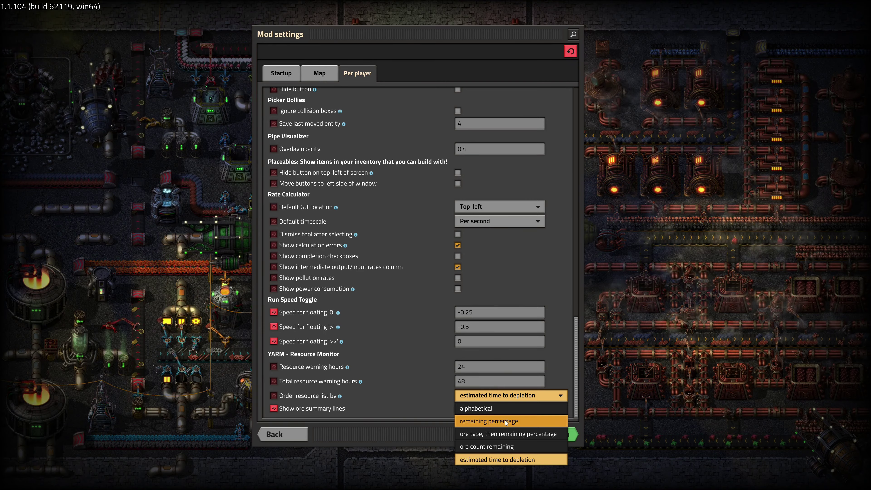
{"action": "left_click", "coordinate": [504, 420]}
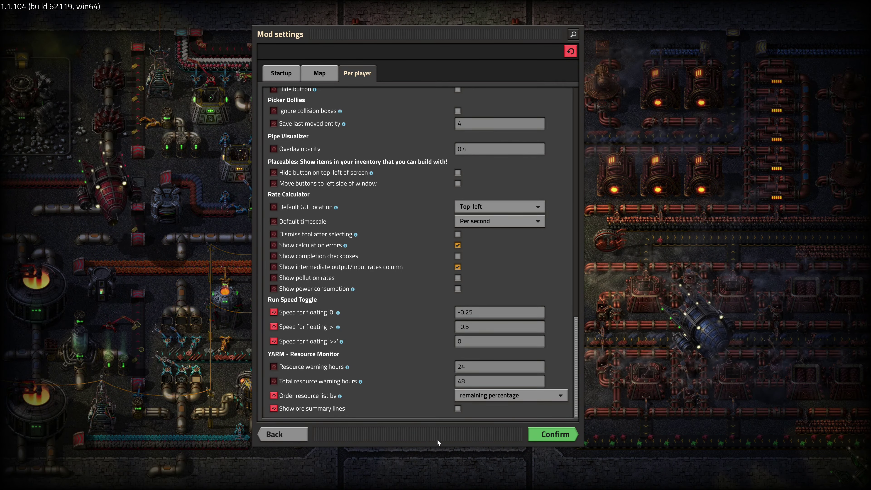
{"action": "key", "text": "Escape"}
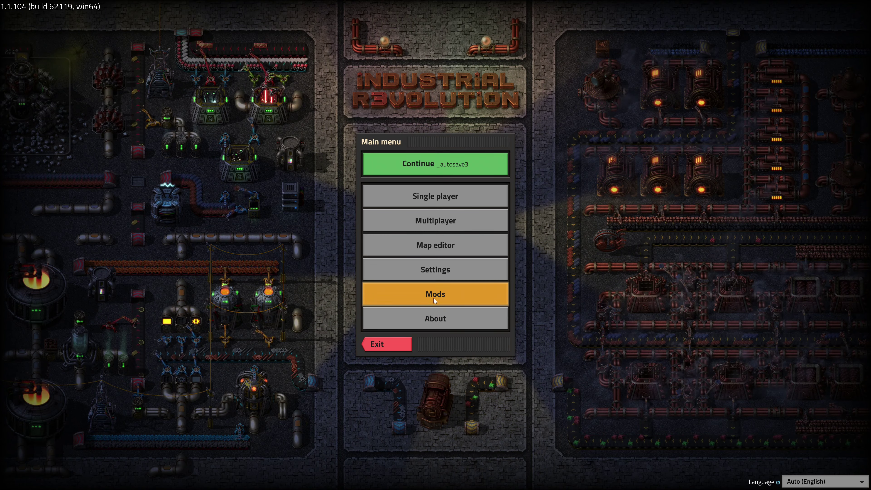
Review the interface settings, keeping Active quickbars at 4, and return to the main menu
{"action": "left_click", "coordinate": [428, 268]}
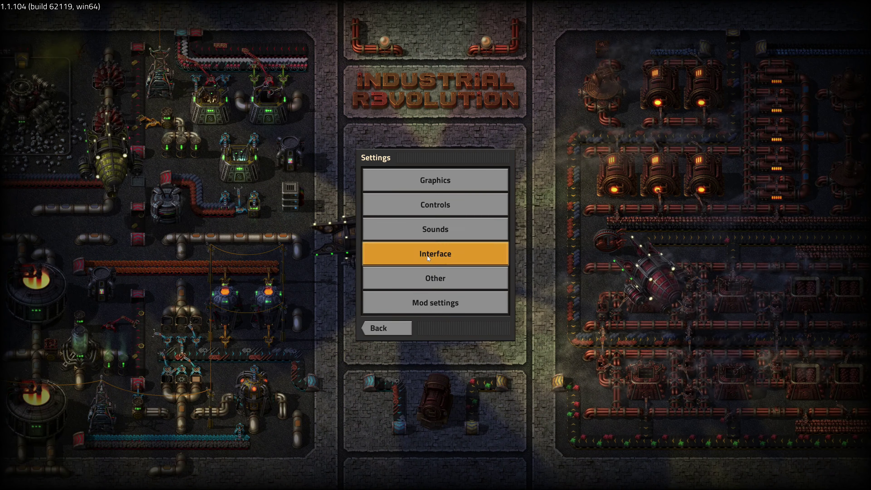
{"action": "left_click", "coordinate": [435, 253]}
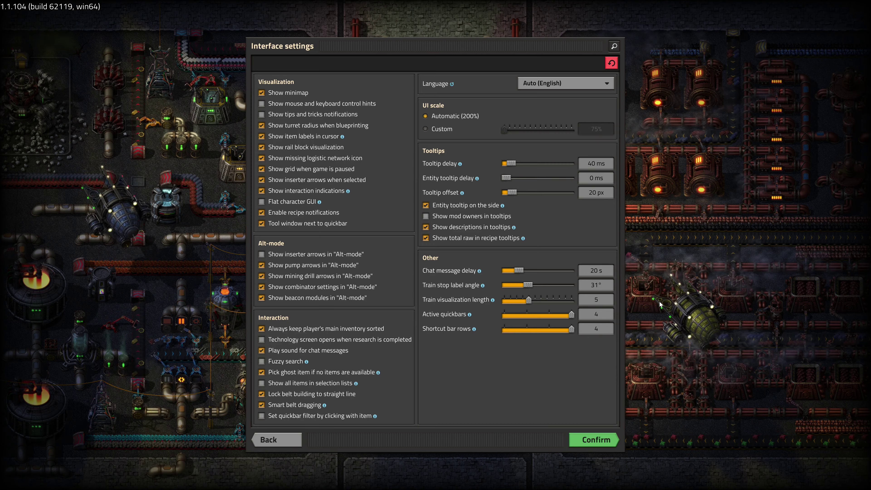
{"action": "mouse_move", "coordinate": [468, 300]}
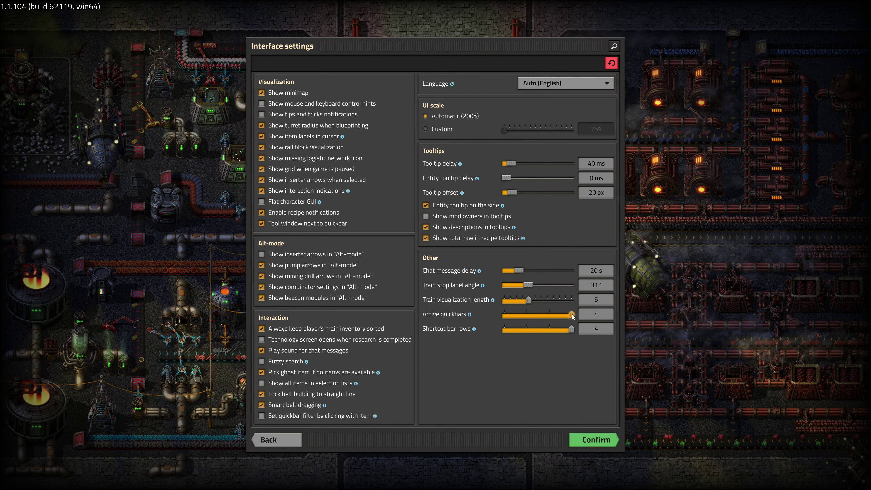
{"action": "left_click_drag", "start_coordinate": [572, 314], "coordinate": [640, 316]}
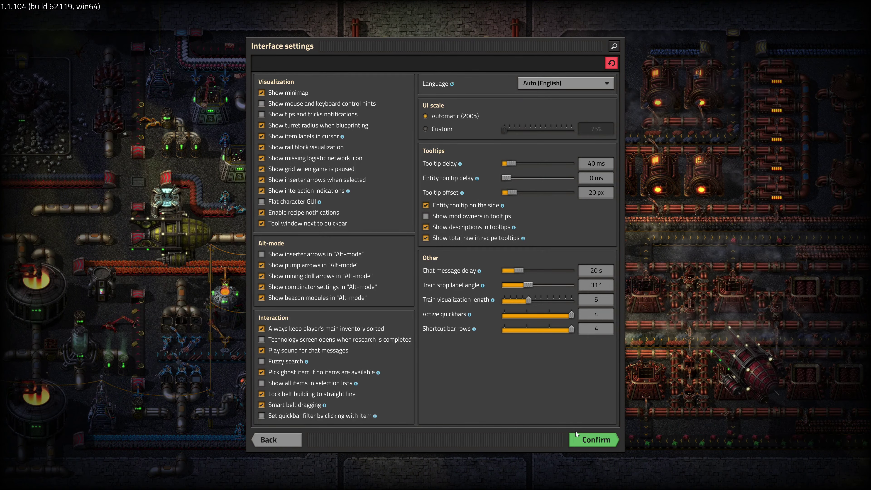
{"action": "key", "text": "Escape"}
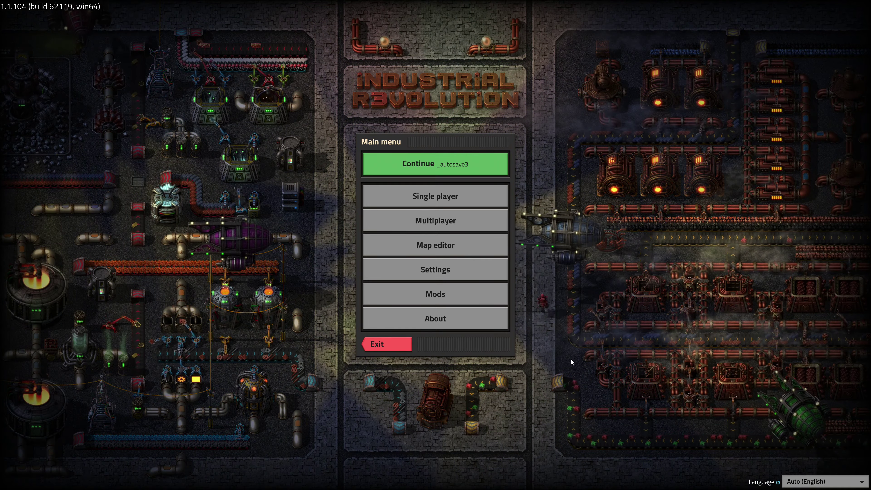
Set up a new single-player Freeplay game and choose the IR3 (challenging) map generator preset
{"action": "left_click", "coordinate": [479, 203]}
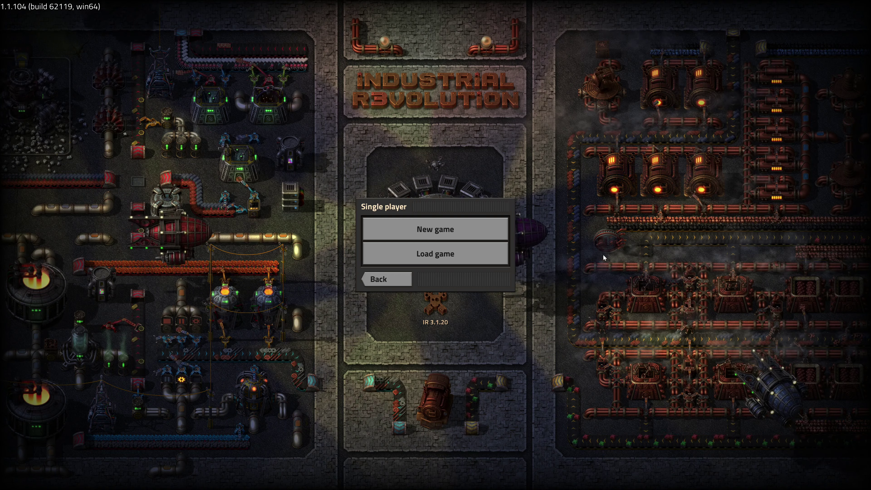
{"action": "left_click", "coordinate": [479, 226]}
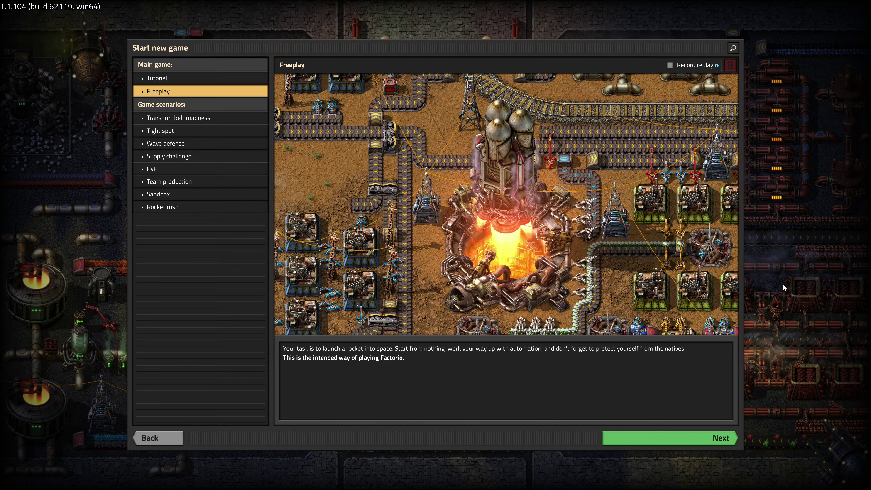
{"action": "left_click", "coordinate": [705, 441]}
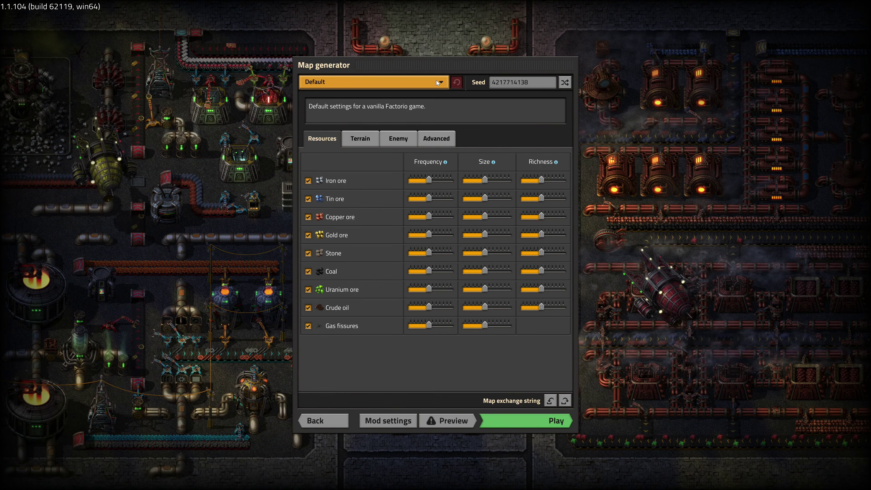
{"action": "left_click", "coordinate": [436, 81]}
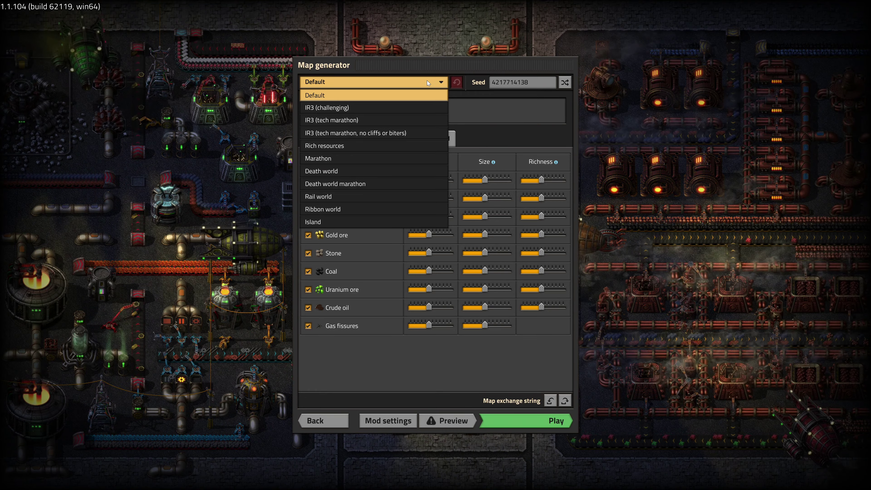
{"action": "left_click", "coordinate": [375, 109]}
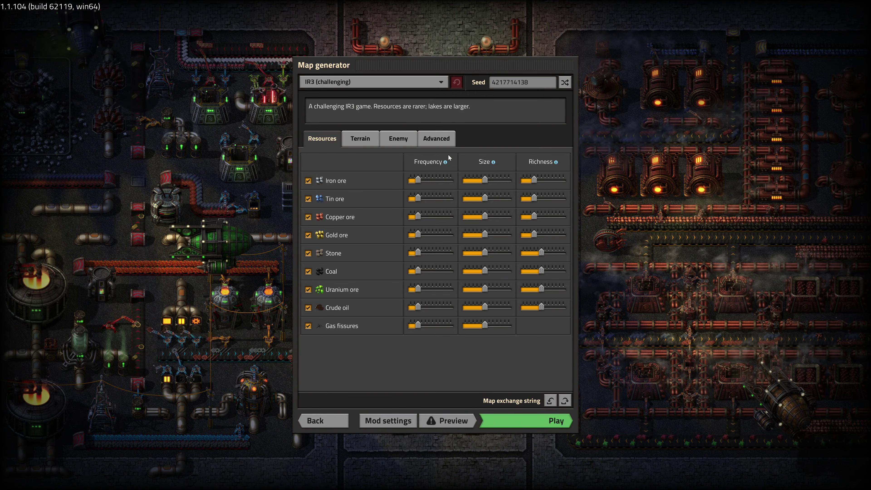
Compare the descriptions and resource settings of the IR3 (tech marathon) and IR3 (challenging) presets, ending on IR3 (challenging)
{"action": "left_click", "coordinate": [435, 82]}
{"action": "left_click", "coordinate": [406, 124]}
{"action": "left_click", "coordinate": [430, 81]}
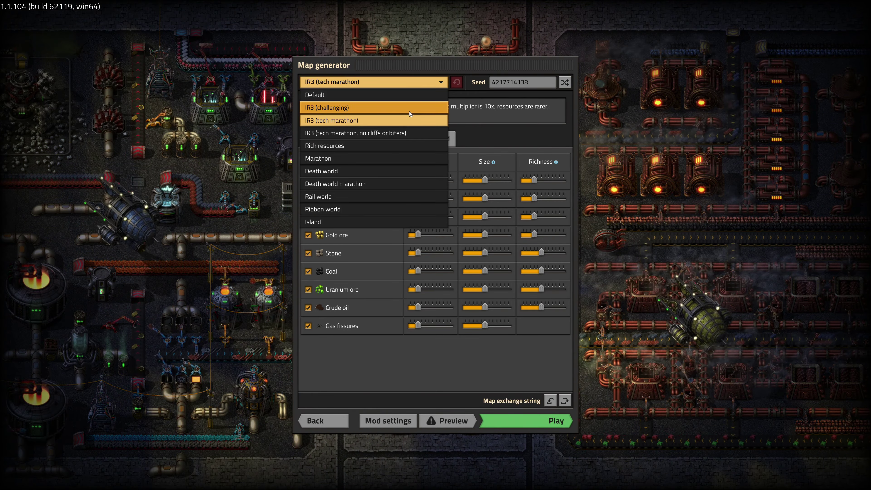
{"action": "left_click", "coordinate": [409, 110]}
{"action": "left_click", "coordinate": [442, 82]}
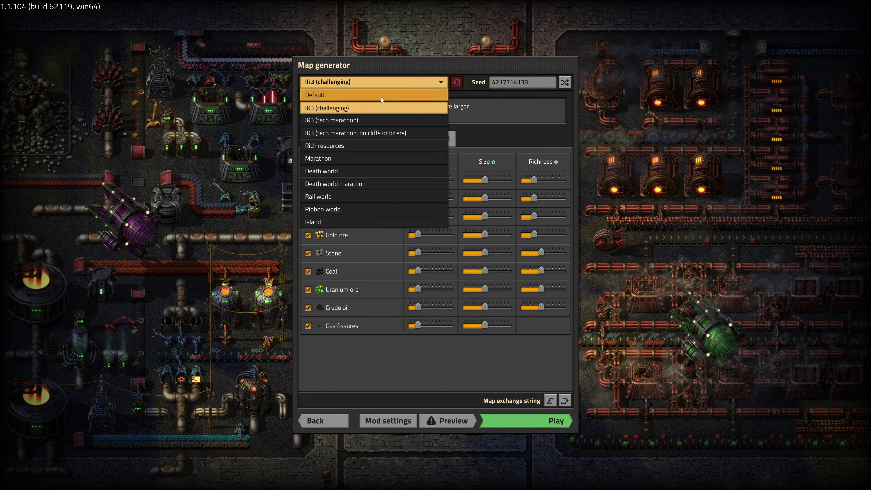
{"action": "left_click", "coordinate": [414, 81]}
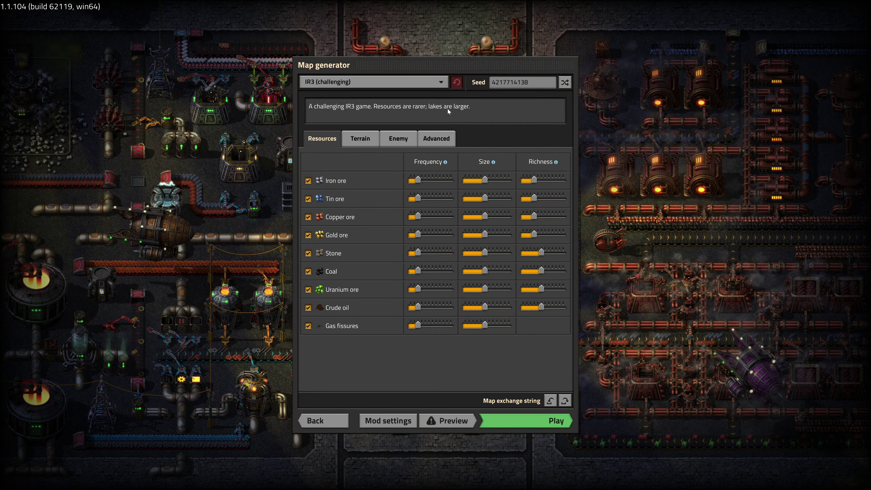
{"action": "left_click", "coordinate": [437, 82]}
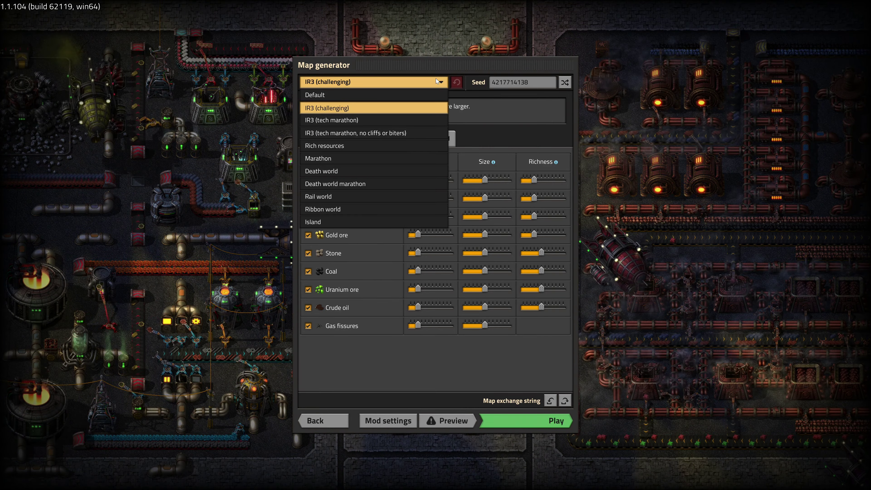
{"action": "left_click", "coordinate": [357, 119]}
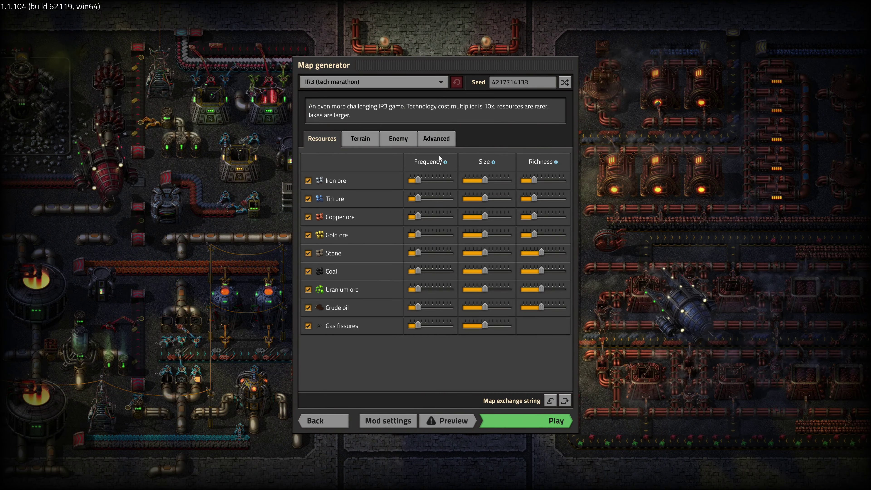
{"action": "left_click", "coordinate": [441, 83]}
{"action": "left_click", "coordinate": [441, 112]}
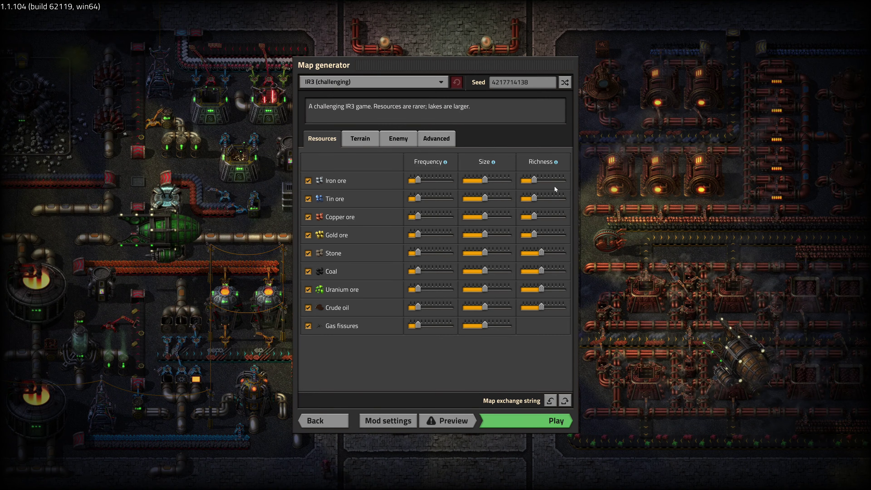
Compare the Default preset's resource frequency, size and richness with IR3 (challenging), returning to IR3 (challenging)
{"action": "left_click", "coordinate": [410, 81]}
{"action": "left_click", "coordinate": [396, 96]}
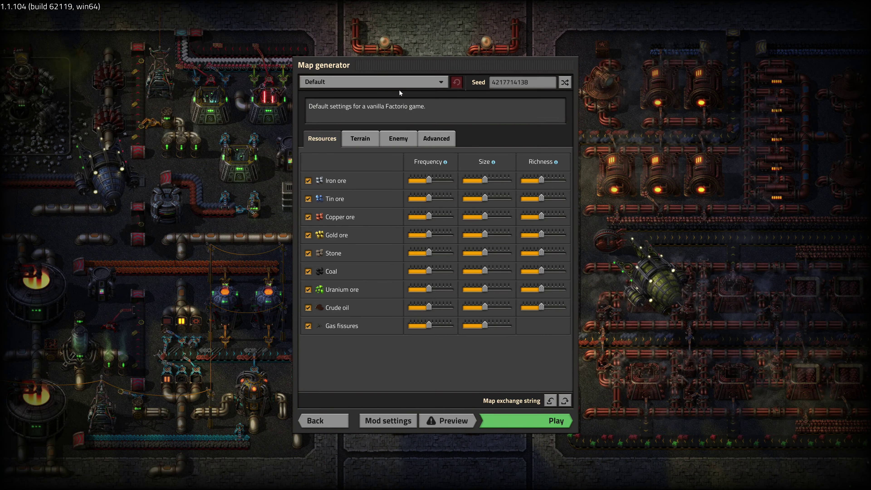
{"action": "left_click", "coordinate": [402, 79]}
{"action": "left_click", "coordinate": [386, 108]}
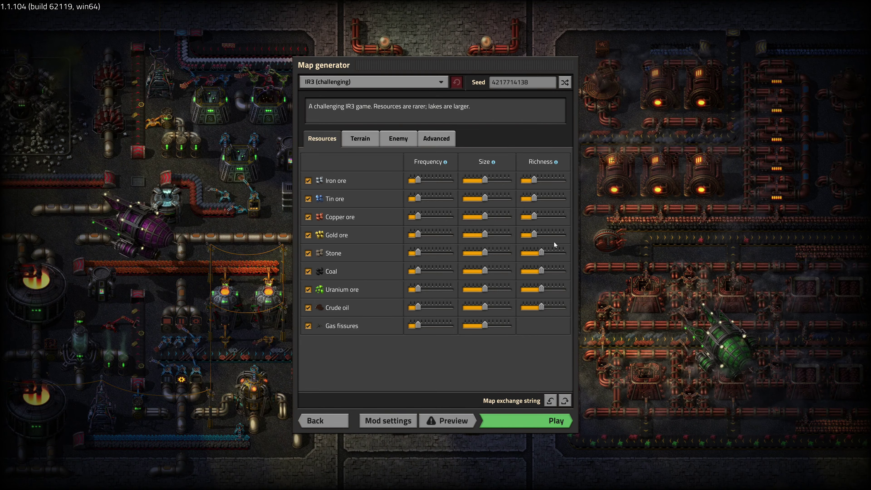
Check the resource settings of IR3 (tech marathon) against IR3 (challenging) and Default, finishing on IR3 (challenging)
{"action": "left_click", "coordinate": [380, 83]}
{"action": "left_click", "coordinate": [366, 119]}
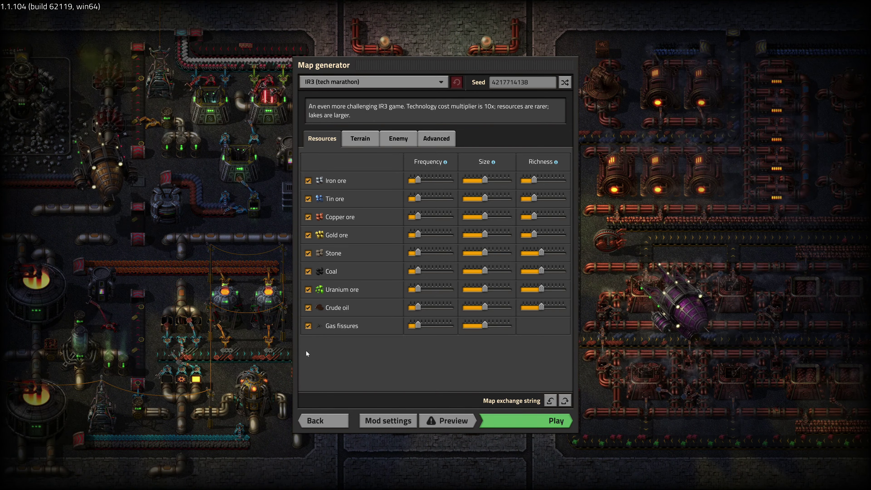
{"action": "left_click", "coordinate": [372, 82]}
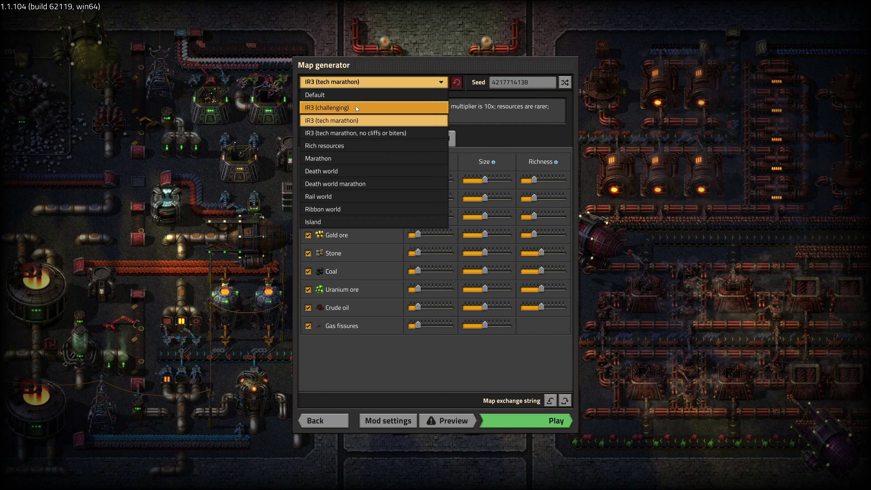
{"action": "left_click", "coordinate": [353, 109]}
{"action": "left_click", "coordinate": [359, 84]}
{"action": "left_click", "coordinate": [359, 119]}
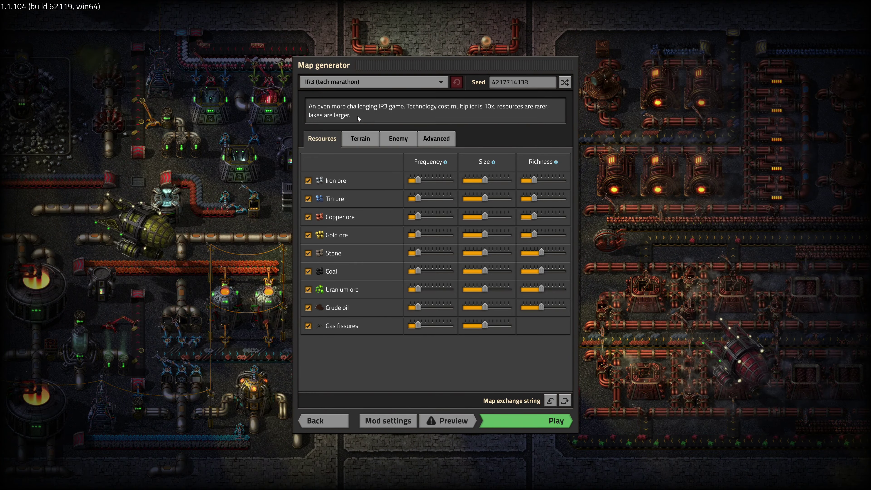
{"action": "left_click", "coordinate": [358, 84]}
{"action": "left_click", "coordinate": [356, 95]}
{"action": "left_click", "coordinate": [360, 87]}
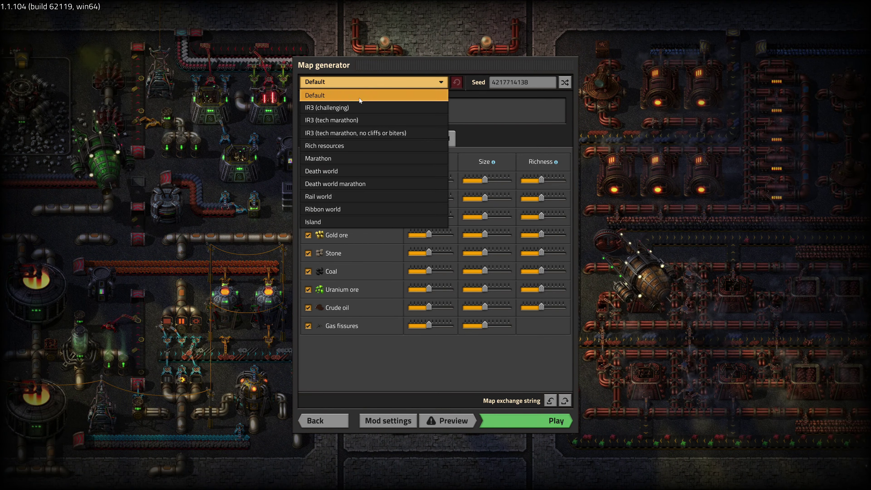
{"action": "left_click", "coordinate": [357, 108]}
Compare the terrain settings of the Default and IR3 (challenging) presets, keep IR3 (challenging), and examine the rubber trees option
{"action": "left_click", "coordinate": [355, 142]}
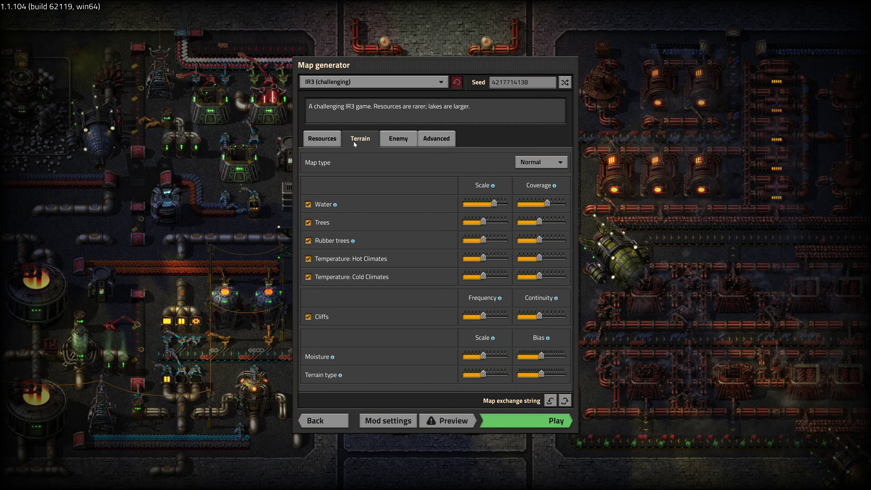
{"action": "left_click", "coordinate": [370, 82]}
{"action": "left_click", "coordinate": [367, 93]}
{"action": "left_click", "coordinate": [371, 81]}
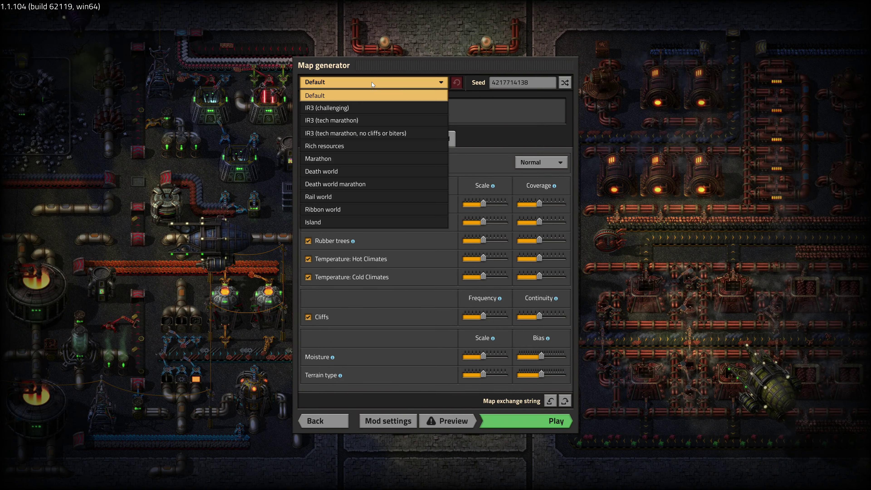
{"action": "left_click", "coordinate": [368, 110]}
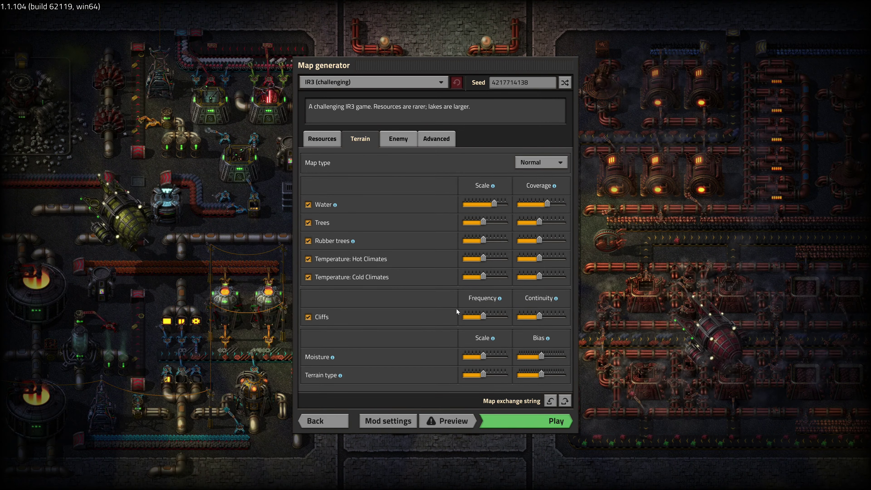
{"action": "mouse_move", "coordinate": [353, 243]}
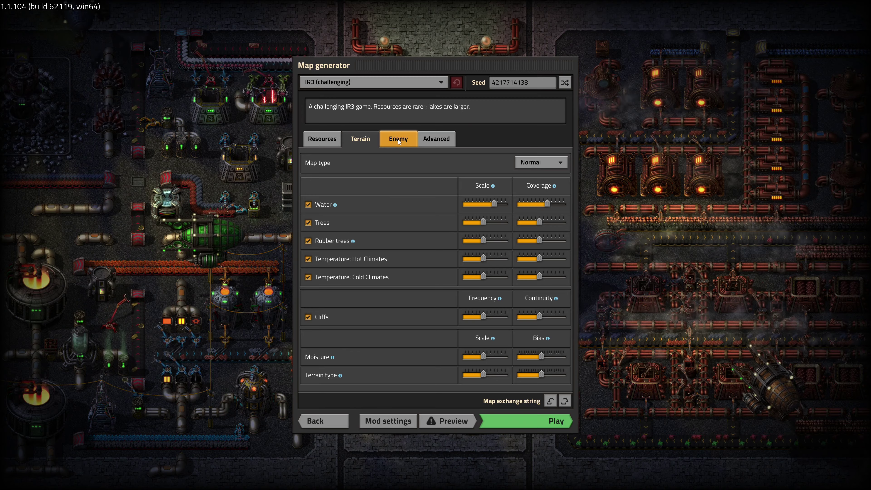
Compare the enemy expansion and evolution settings of the Default and IR3 (challenging) presets, ending on IR3 (challenging)
{"action": "left_click", "coordinate": [399, 140]}
{"action": "left_click", "coordinate": [343, 82]}
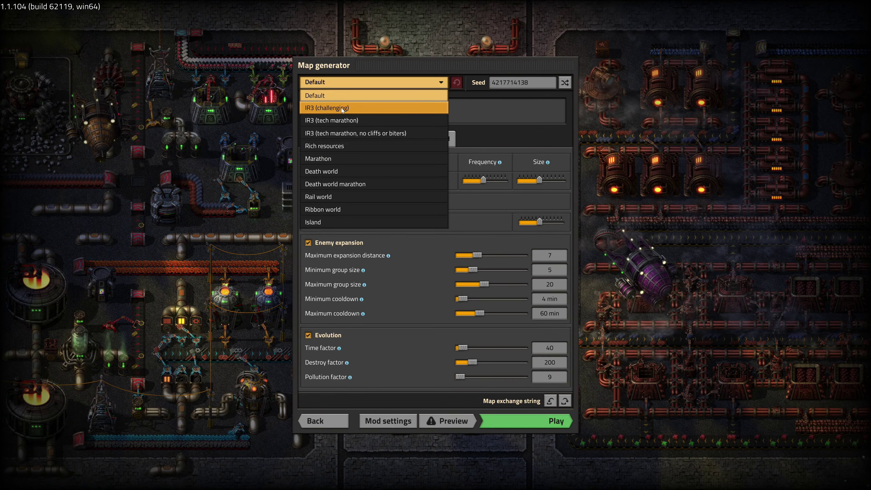
{"action": "left_click", "coordinate": [341, 108]}
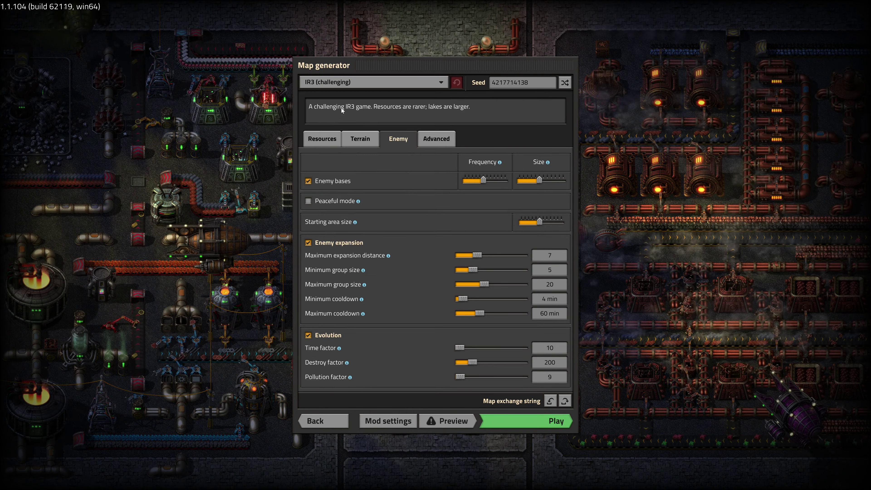
{"action": "left_click", "coordinate": [348, 84]}
{"action": "left_click", "coordinate": [347, 95]}
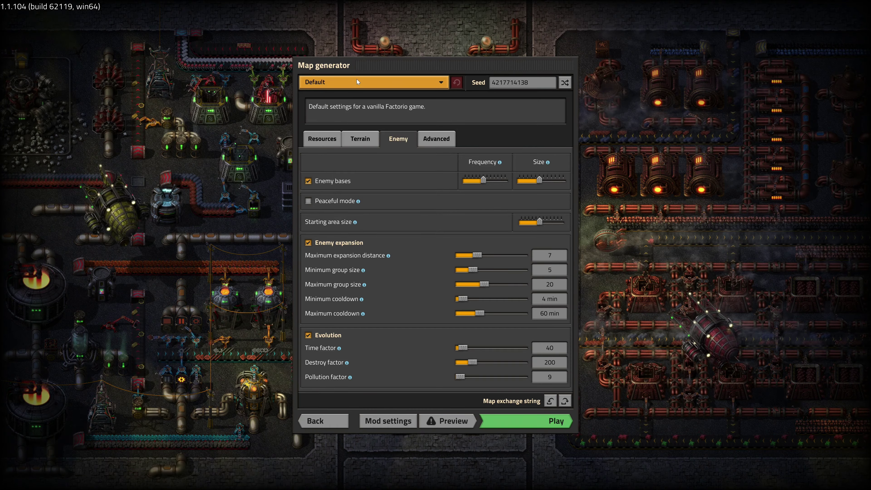
{"action": "left_click", "coordinate": [357, 82]}
{"action": "left_click", "coordinate": [349, 108]}
{"action": "left_click", "coordinate": [360, 82]}
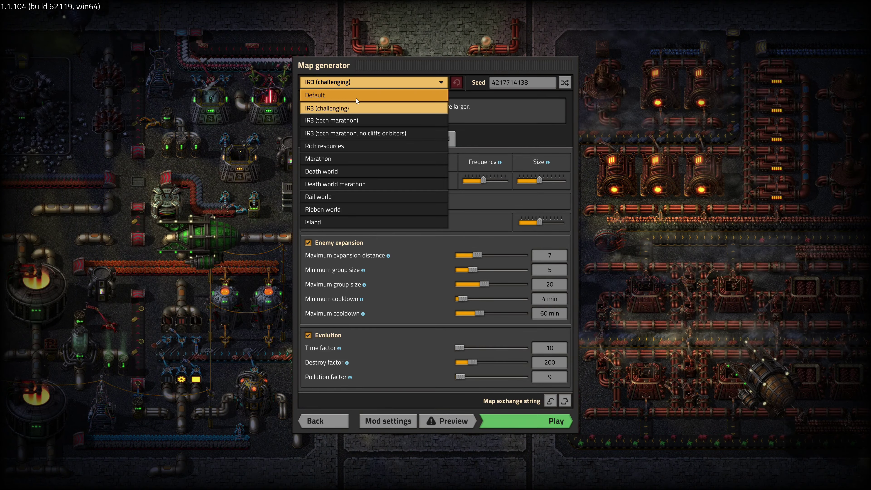
{"action": "left_click", "coordinate": [357, 99]}
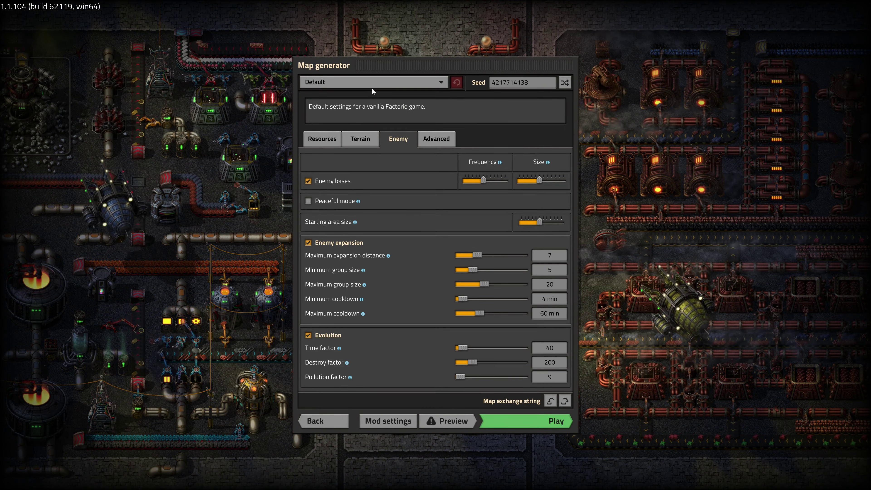
{"action": "left_click", "coordinate": [368, 85]}
{"action": "left_click", "coordinate": [356, 108]}
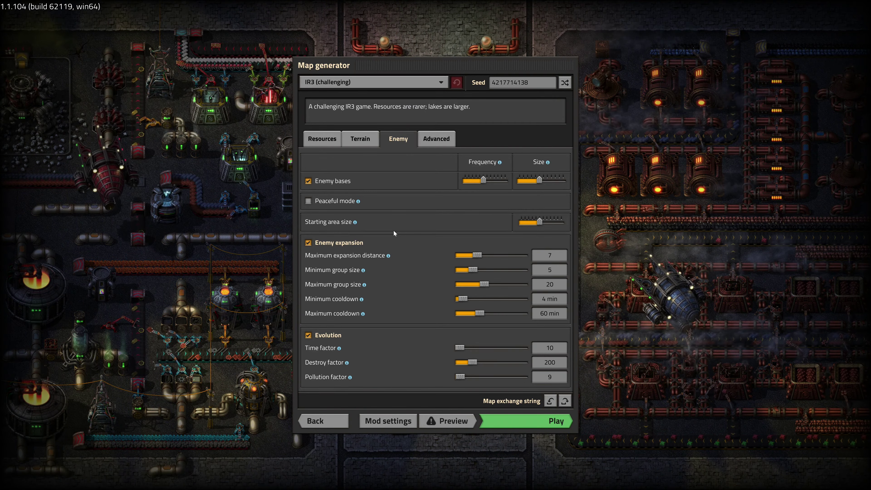
Compare the recipe, technology and pollution settings of the Default and IR3 (challenging) presets, ending on IR3 (challenging)
{"action": "left_click", "coordinate": [372, 83]}
{"action": "left_click", "coordinate": [371, 95]}
{"action": "left_click", "coordinate": [372, 82]}
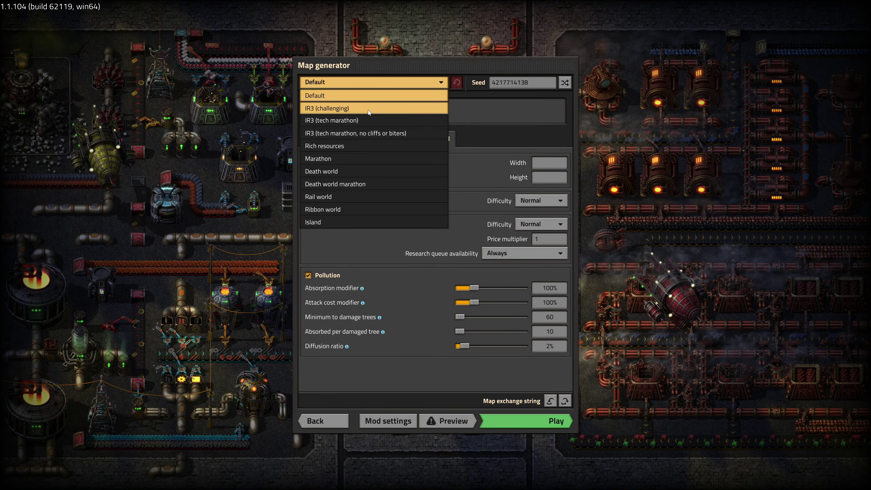
{"action": "left_click", "coordinate": [369, 109]}
{"action": "left_click", "coordinate": [376, 81]}
{"action": "left_click", "coordinate": [368, 95]}
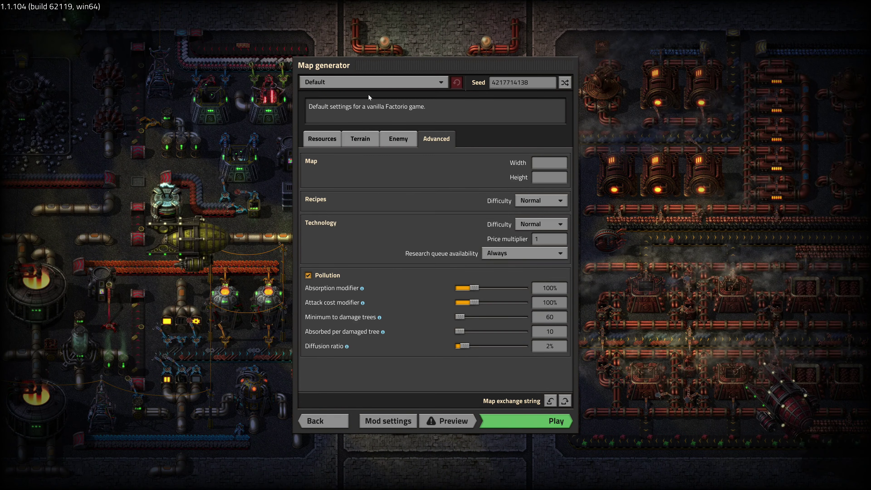
{"action": "left_click", "coordinate": [369, 82]}
{"action": "left_click", "coordinate": [340, 109]}
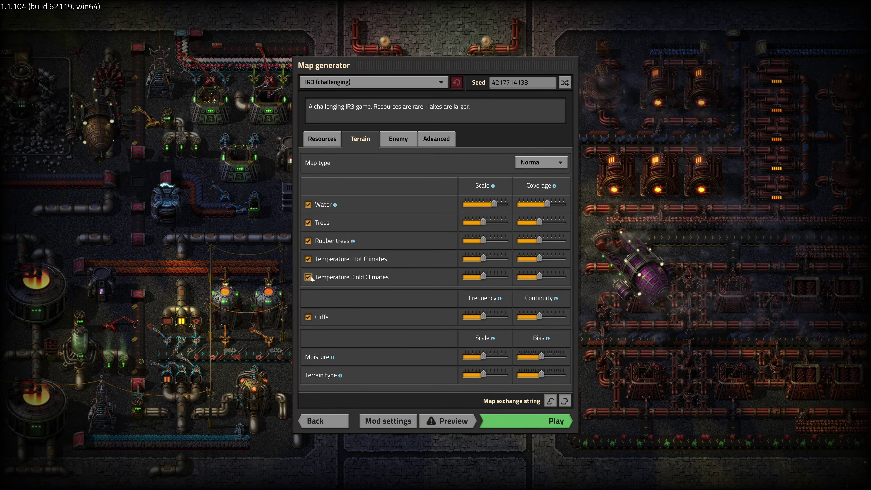
Preview the map for the IR3 (challenging) preset and generate a new random seed
{"action": "mouse_move", "coordinate": [340, 239]}
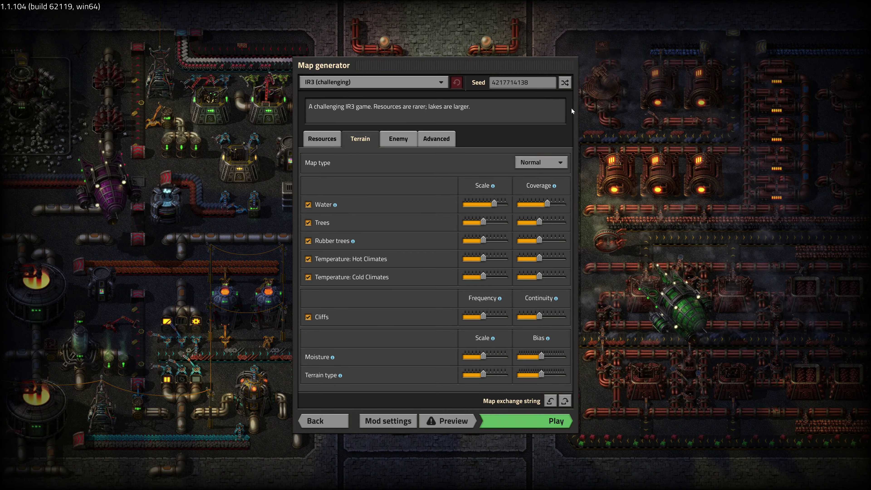
{"action": "left_click", "coordinate": [440, 422]}
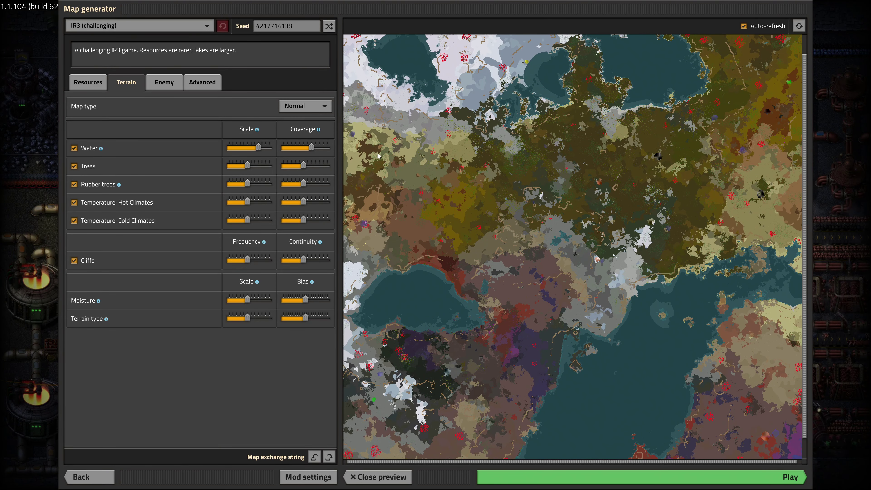
{"action": "left_click", "coordinate": [328, 27]}
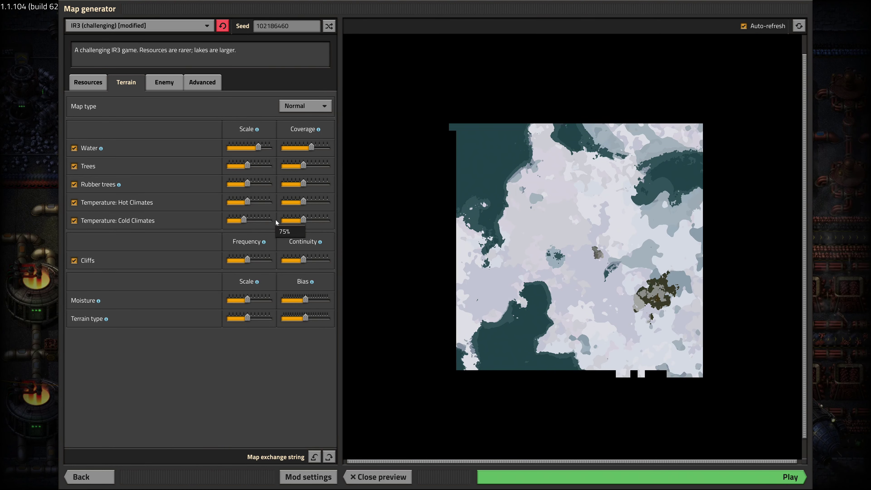
Reduce both the scale and the coverage of Temperature: Cold Climates to 50%
{"action": "left_click_drag", "start_coordinate": [306, 220], "coordinate": [297, 223]}
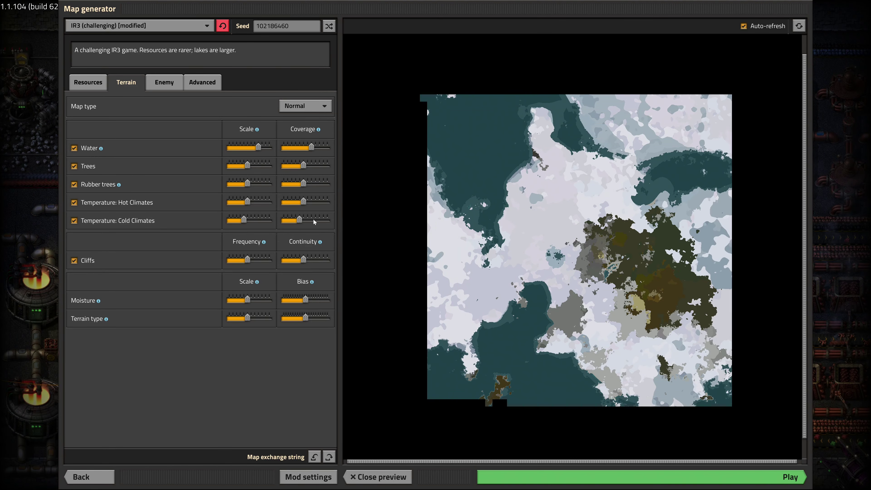
{"action": "left_click_drag", "start_coordinate": [299, 223], "coordinate": [296, 225]}
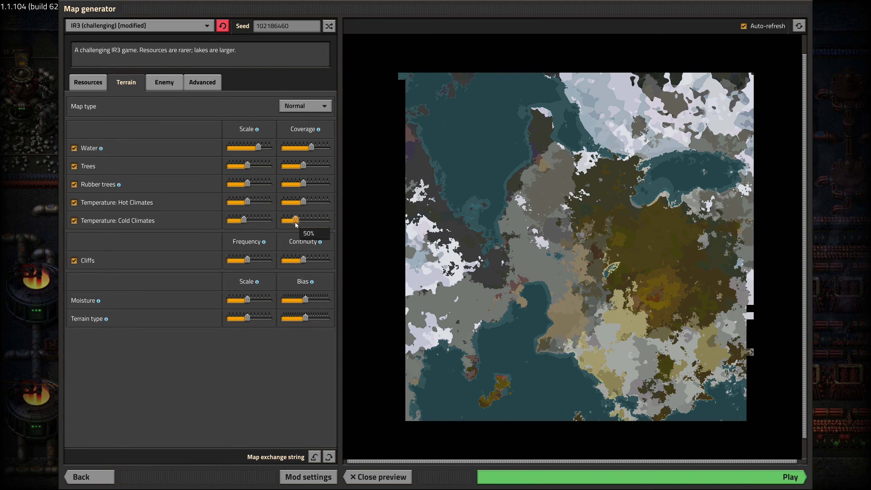
{"action": "mouse_move", "coordinate": [243, 221]}
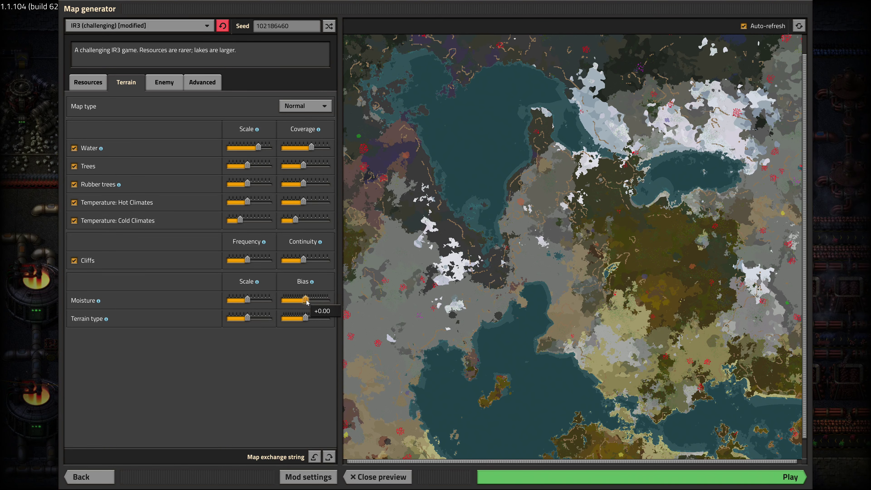
Try higher and lower moisture bias values against the map preview, ending on a moderately positive bias
{"action": "left_click_drag", "start_coordinate": [312, 302], "coordinate": [319, 303]}
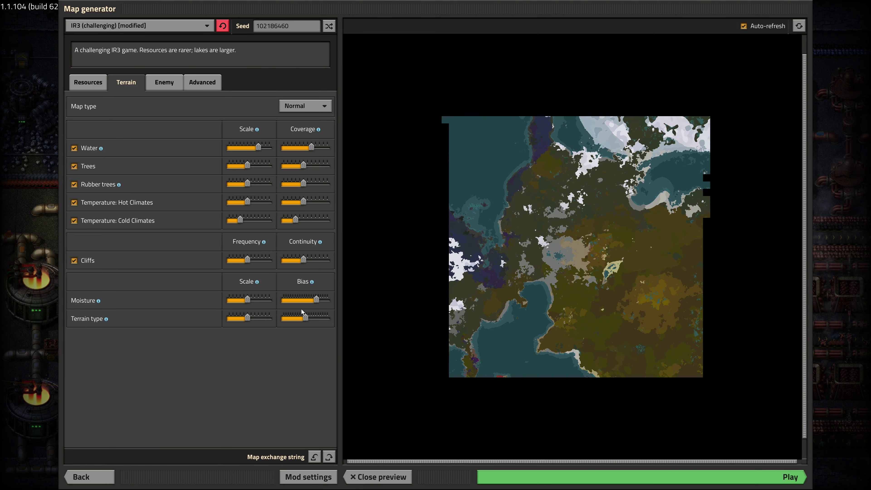
{"action": "left_click_drag", "start_coordinate": [317, 301], "coordinate": [375, 302]}
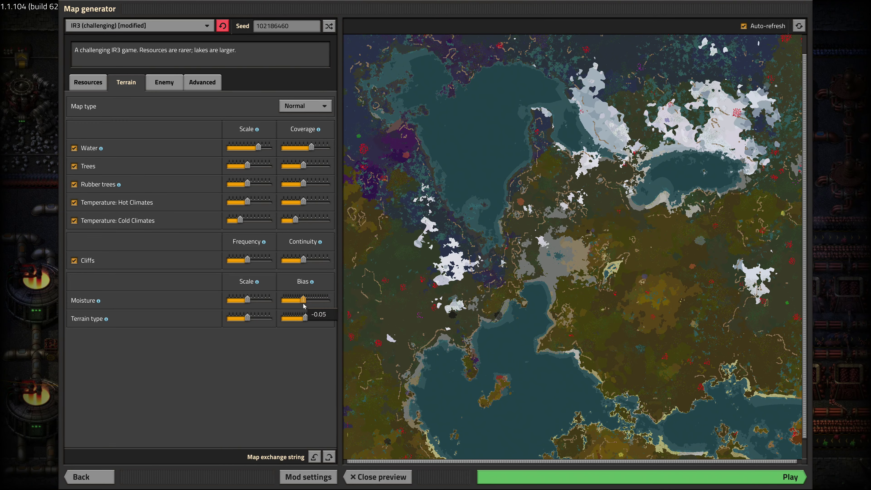
{"action": "left_click_drag", "start_coordinate": [307, 303], "coordinate": [315, 301]}
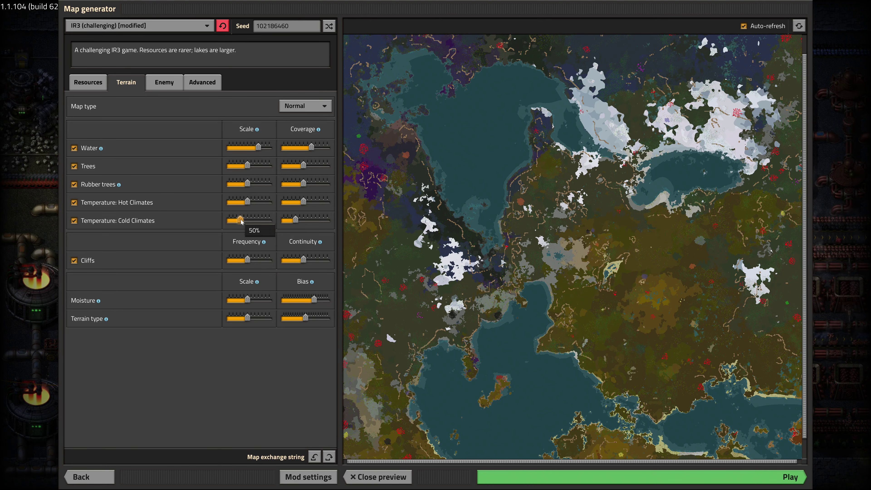
Try 75% scale and coverage for Temperature: Cold Climates, and return both to 50%
{"action": "left_click_drag", "start_coordinate": [296, 222], "coordinate": [299, 221]}
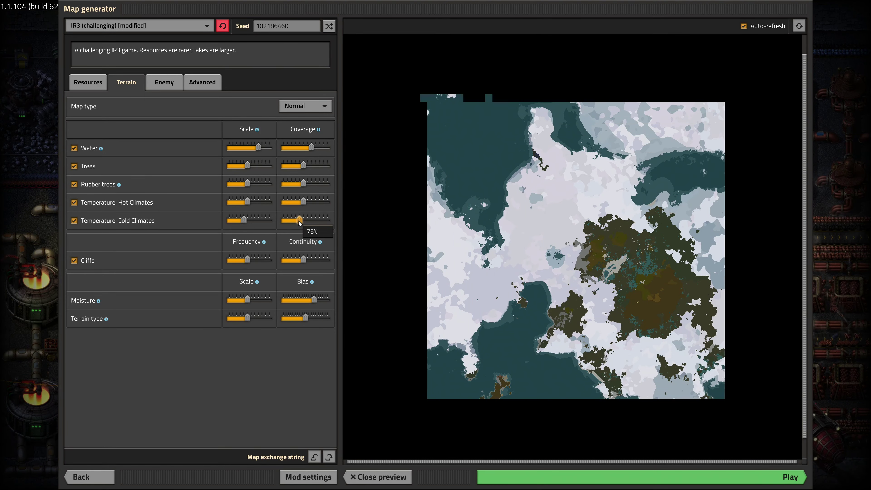
{"action": "left_click_drag", "start_coordinate": [300, 221], "coordinate": [295, 220]}
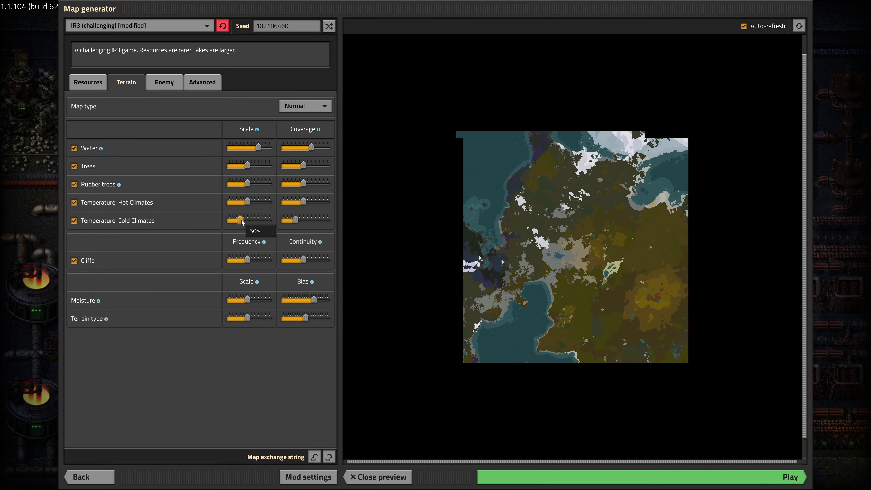
{"action": "left_click", "coordinate": [241, 221]}
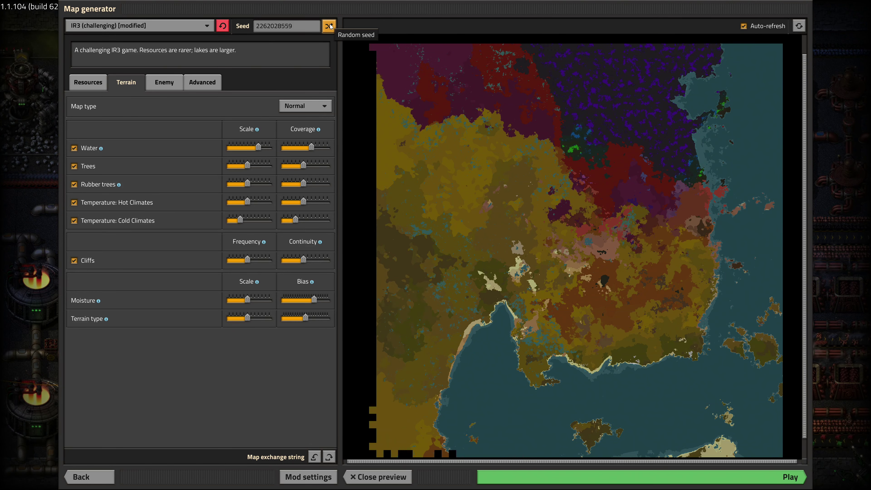
Preview the adjusted terrain on further random seeds and close the map preview
{"action": "left_click", "coordinate": [329, 26]}
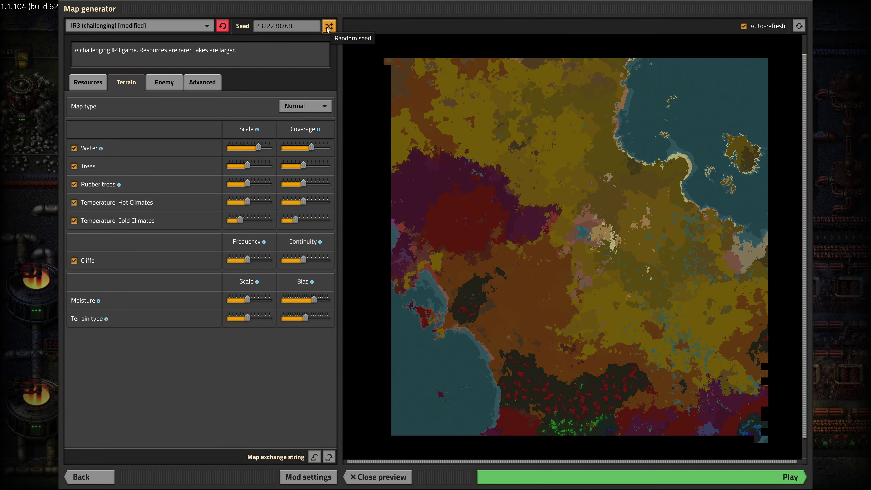
{"action": "left_click", "coordinate": [326, 27]}
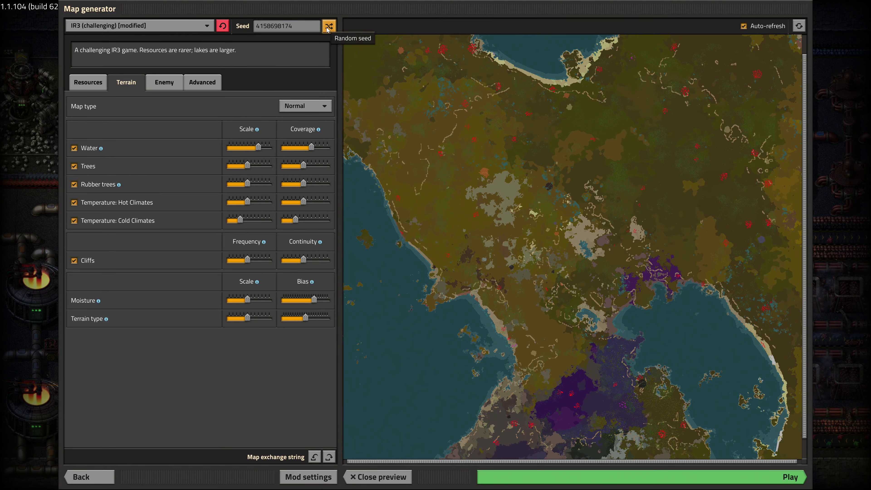
{"action": "left_click", "coordinate": [388, 477]}
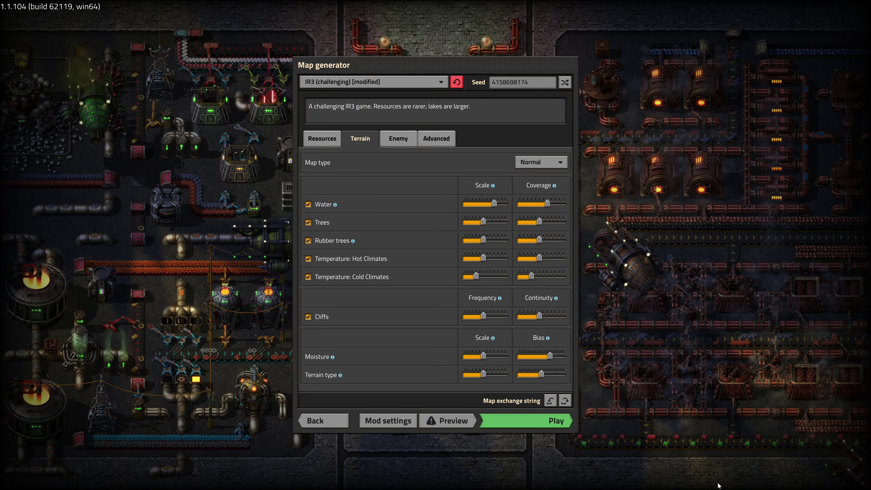
Randomize the map seed without the preview and check the resource settings, returning to the terrain settings
{"action": "left_click", "coordinate": [564, 83]}
{"action": "left_click", "coordinate": [564, 83]}
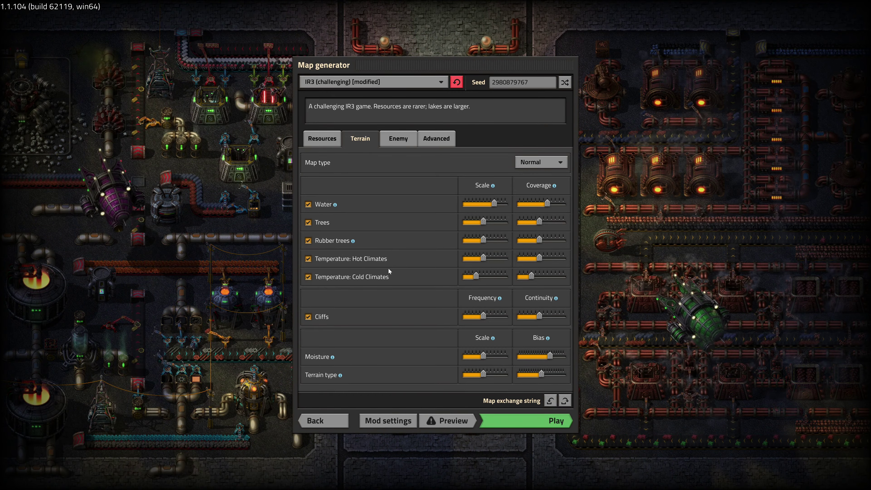
{"action": "left_click", "coordinate": [322, 139]}
{"action": "left_click", "coordinate": [360, 138]}
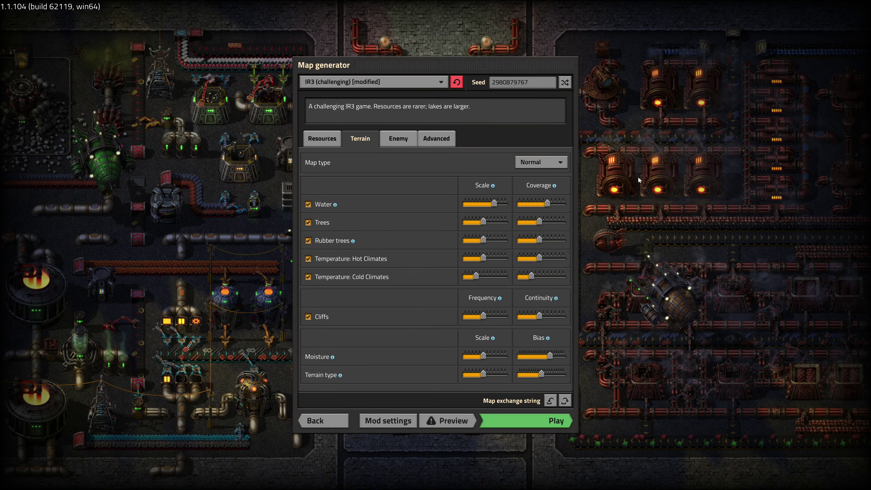